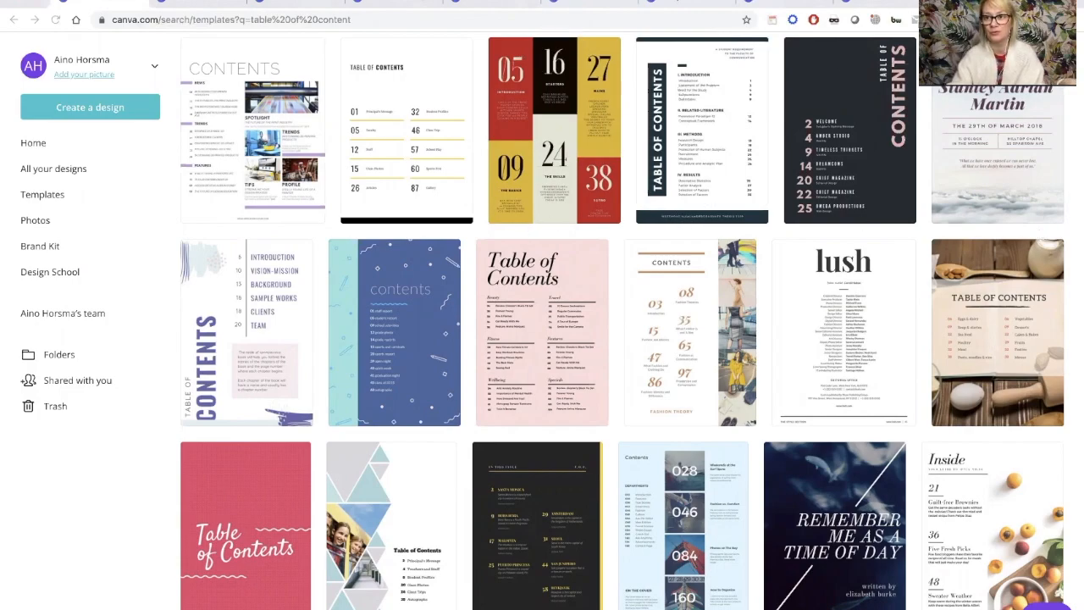
Step: Look through the "table of content" template results for list-style page layouts
{"action": "scroll", "coordinate": [412, 146], "scroll_direction": "up", "scroll_amount": 5}
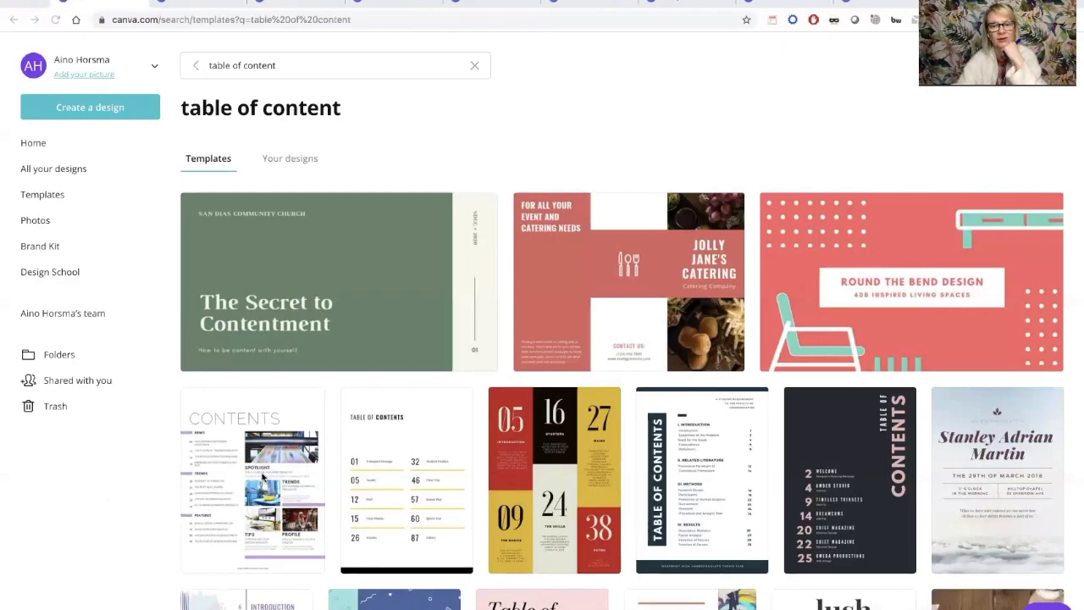
{"action": "scroll", "coordinate": [255, 474], "scroll_direction": "down", "scroll_amount": 3}
{"action": "scroll", "coordinate": [262, 479], "scroll_direction": "down", "scroll_amount": 2}
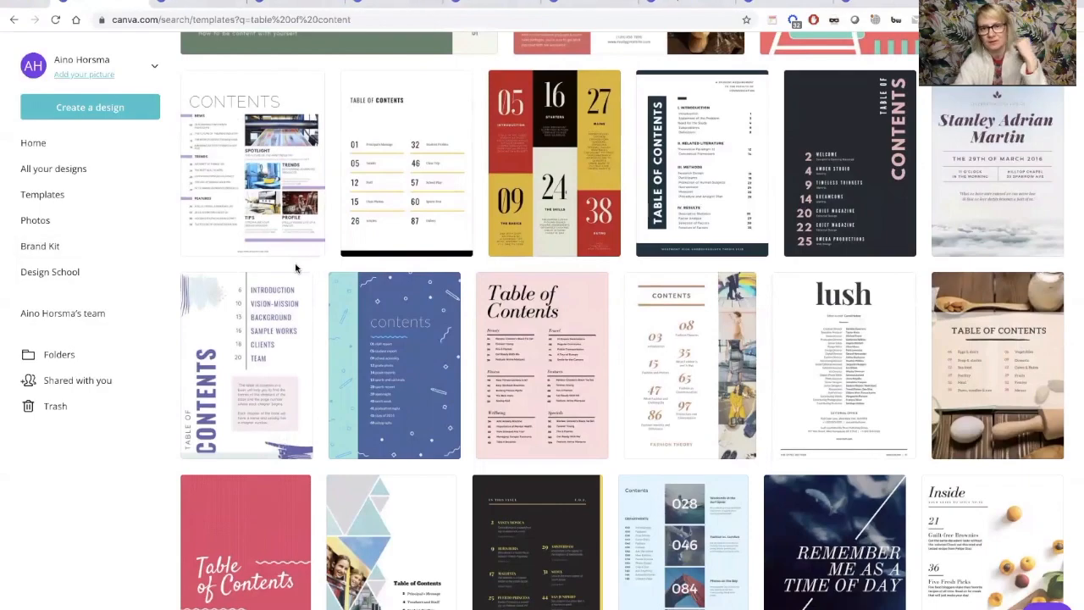
{"action": "scroll", "coordinate": [295, 269], "scroll_direction": "down", "scroll_amount": 1}
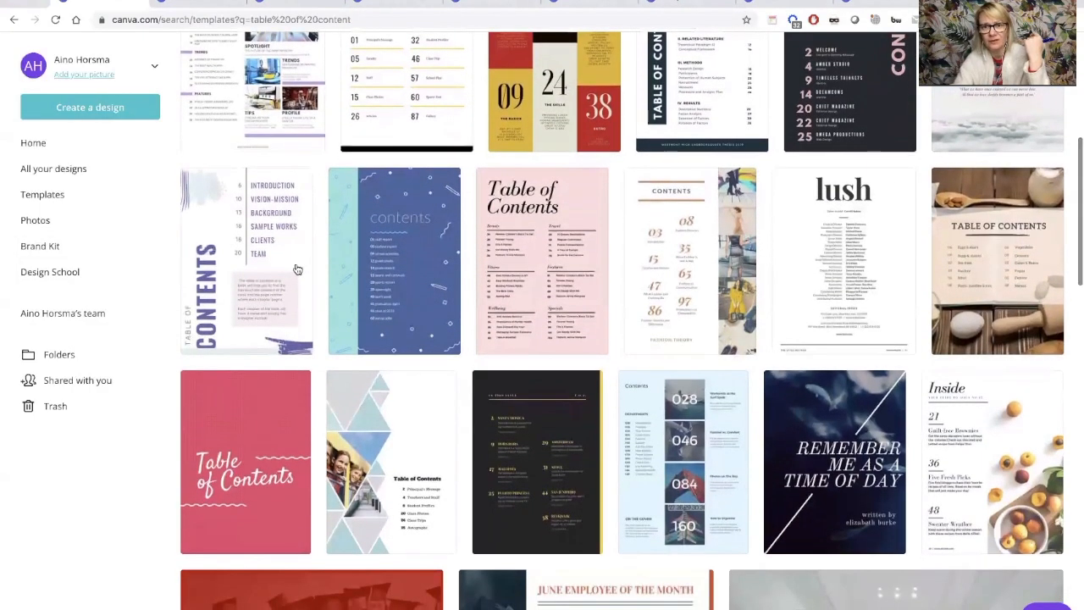
{"action": "scroll", "coordinate": [296, 270], "scroll_direction": "up", "scroll_amount": 1}
{"action": "scroll", "coordinate": [296, 269], "scroll_direction": "down", "scroll_amount": 2}
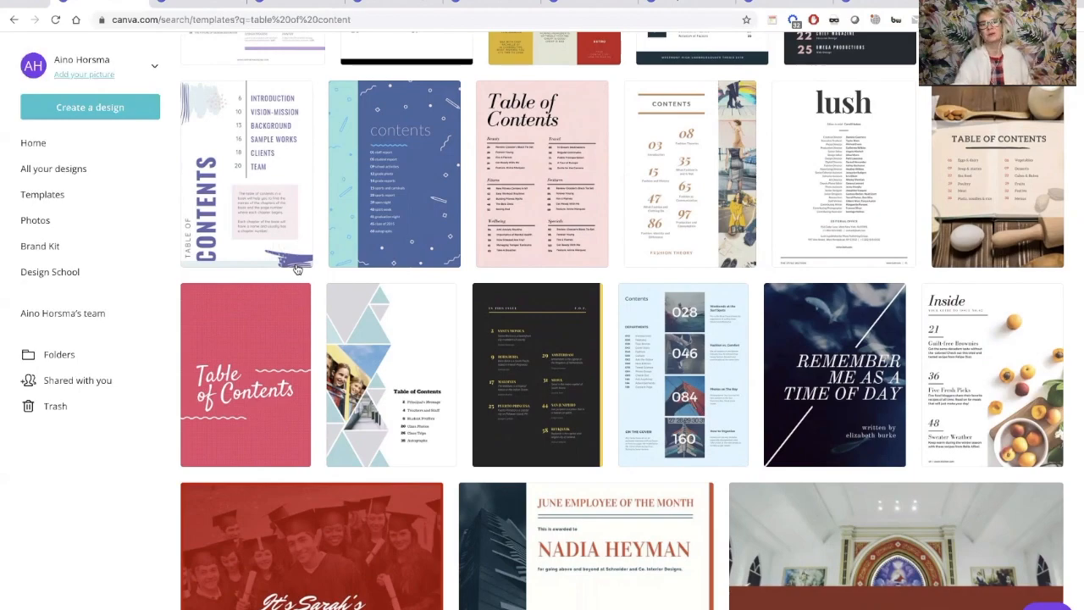
{"action": "scroll", "coordinate": [296, 269], "scroll_direction": "down", "scroll_amount": 3}
{"action": "scroll", "coordinate": [296, 269], "scroll_direction": "up", "scroll_amount": 6}
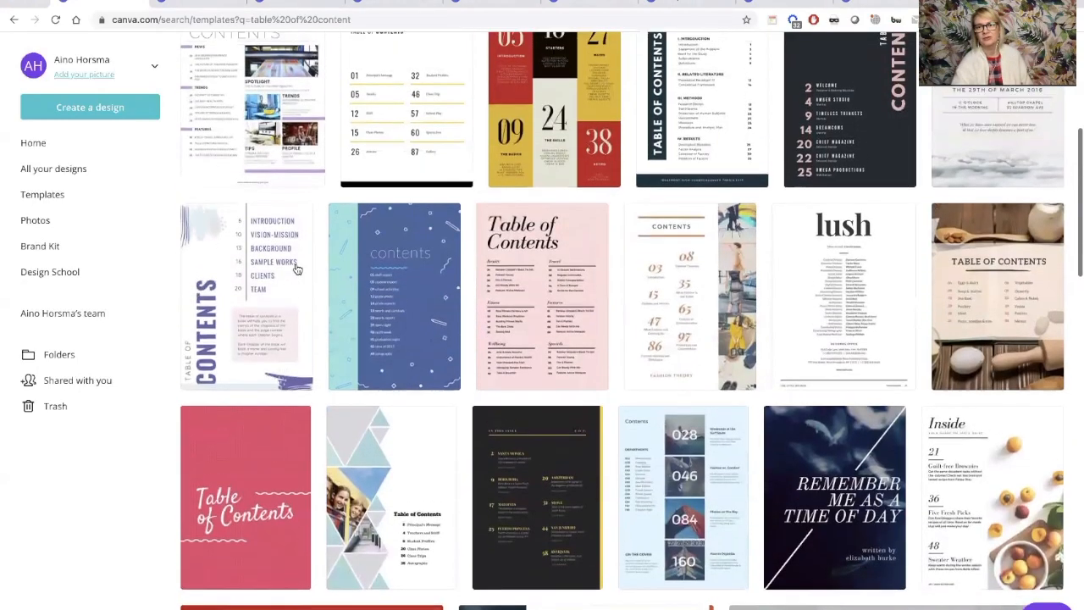
{"action": "scroll", "coordinate": [296, 269], "scroll_direction": "down", "scroll_amount": 1}
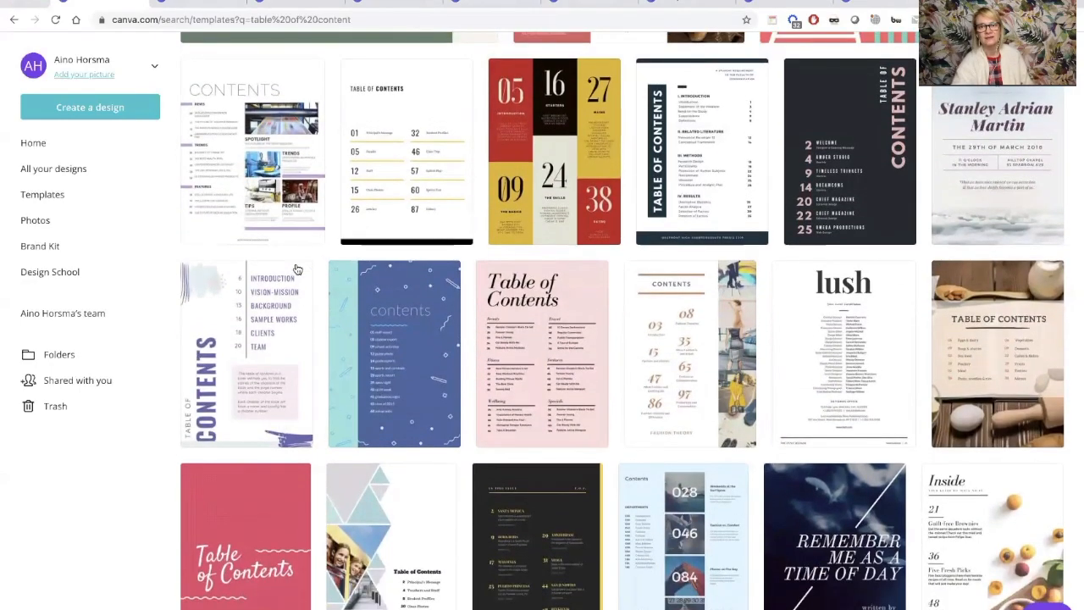
Step: Compare the open "content" template results with the "table of content" results
{"action": "left_click", "coordinate": [193, 2]}
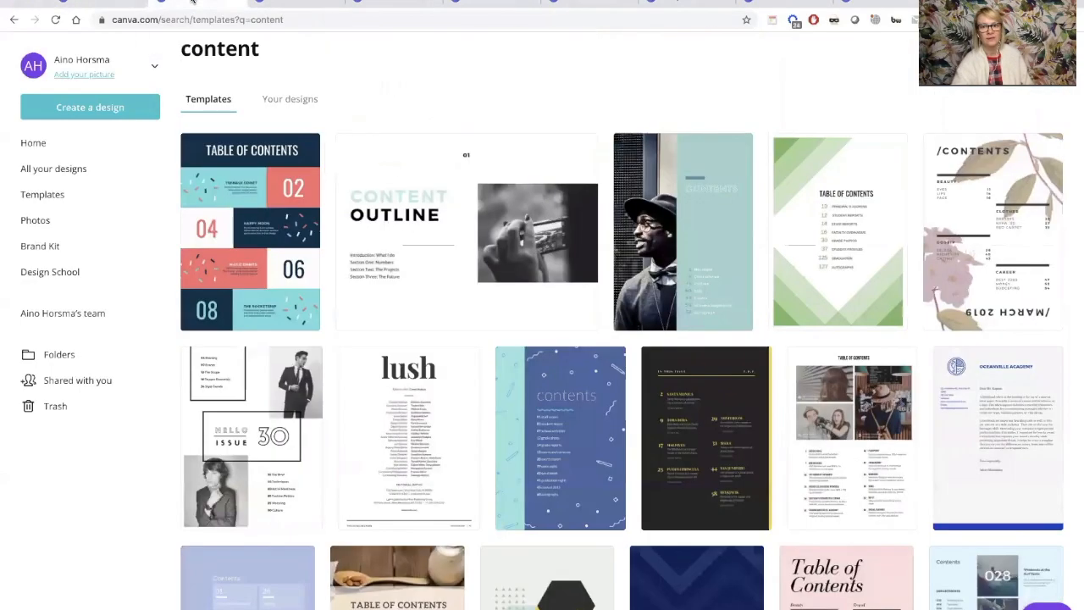
{"action": "left_click", "coordinate": [100, 5]}
{"action": "scroll", "coordinate": [211, 76], "scroll_direction": "up", "scroll_amount": 5}
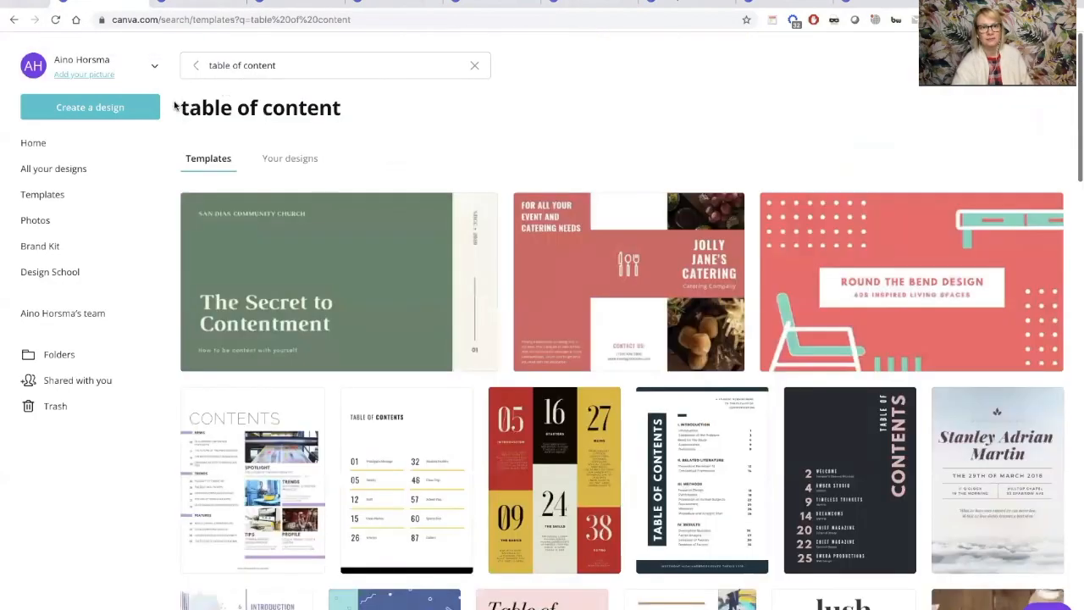
{"action": "scroll", "coordinate": [332, 295], "scroll_direction": "down", "scroll_amount": 5}
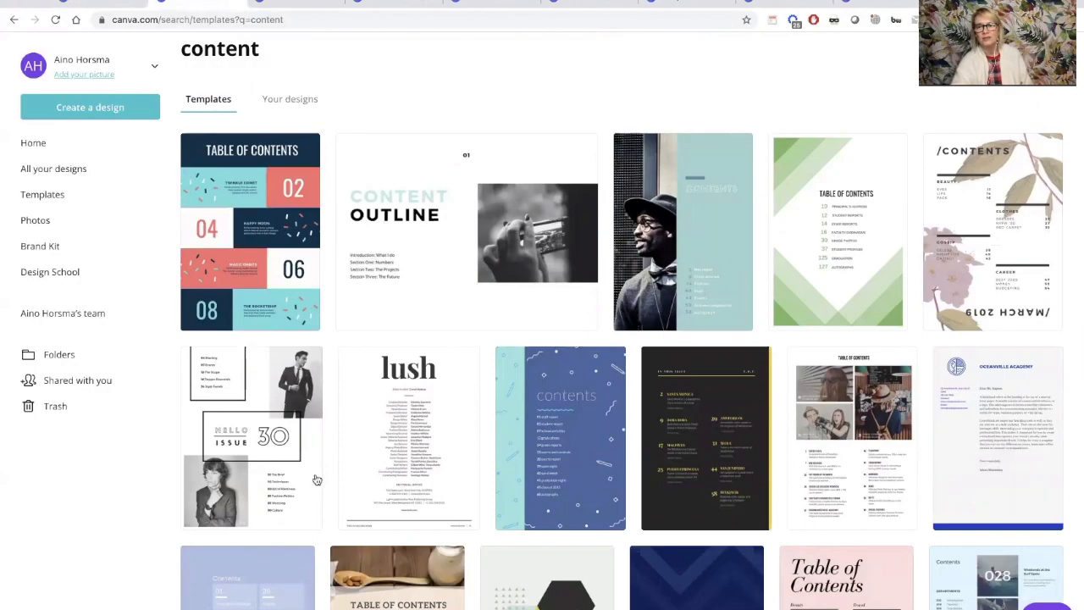
Step: Browse further through the "content" template results for numbered contents-page layouts
{"action": "scroll", "coordinate": [453, 509], "scroll_direction": "down", "scroll_amount": 3}
{"action": "scroll", "coordinate": [453, 509], "scroll_direction": "down", "scroll_amount": 2}
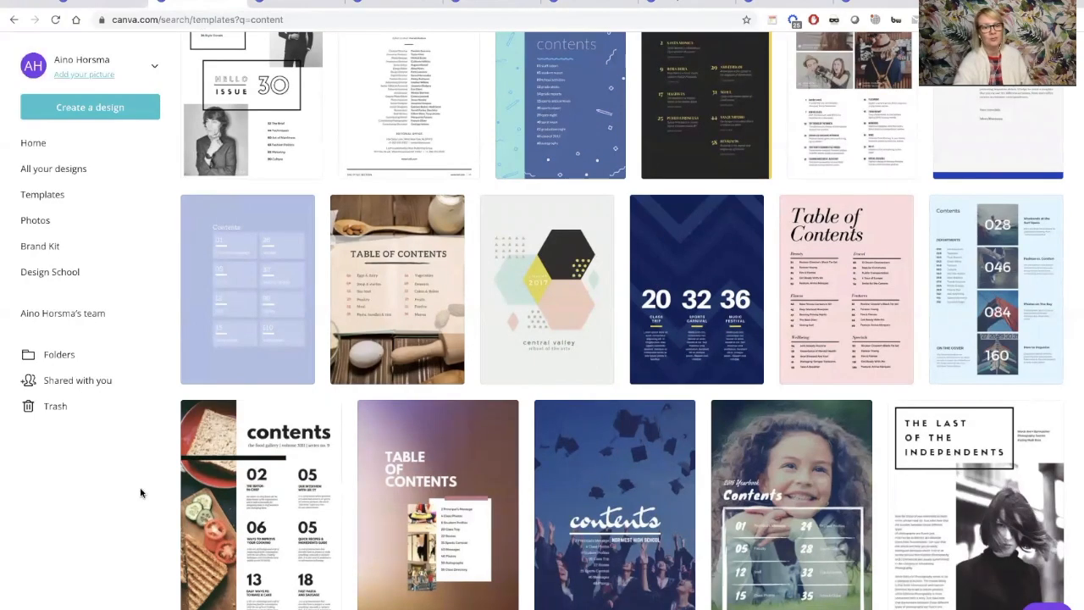
{"action": "scroll", "coordinate": [222, 509], "scroll_direction": "down", "scroll_amount": 2}
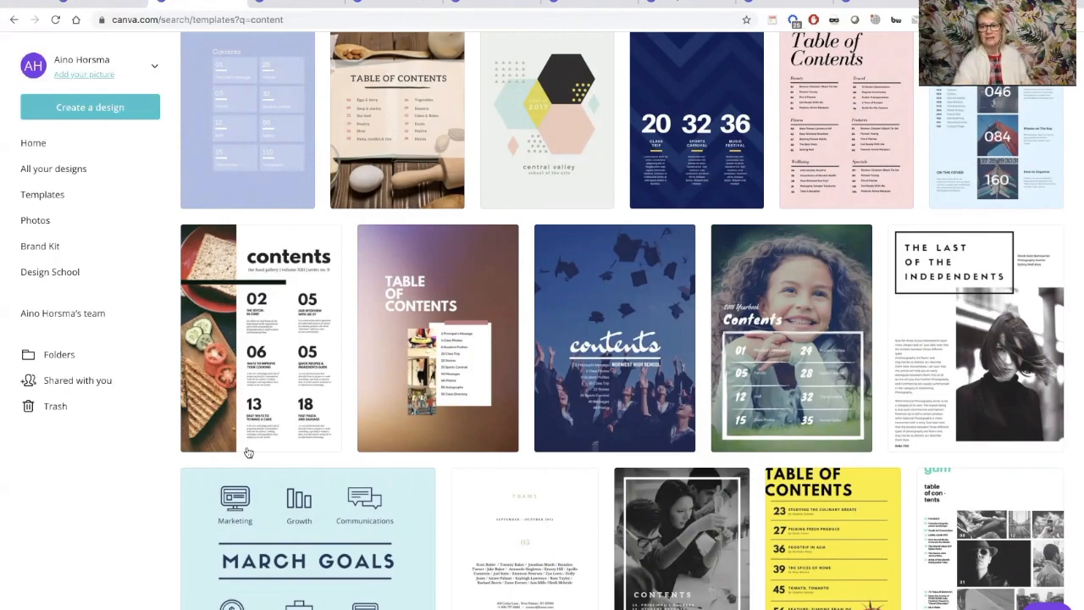
{"action": "scroll", "coordinate": [248, 453], "scroll_direction": "down", "scroll_amount": 3}
{"action": "scroll", "coordinate": [248, 453], "scroll_direction": "down", "scroll_amount": 3}
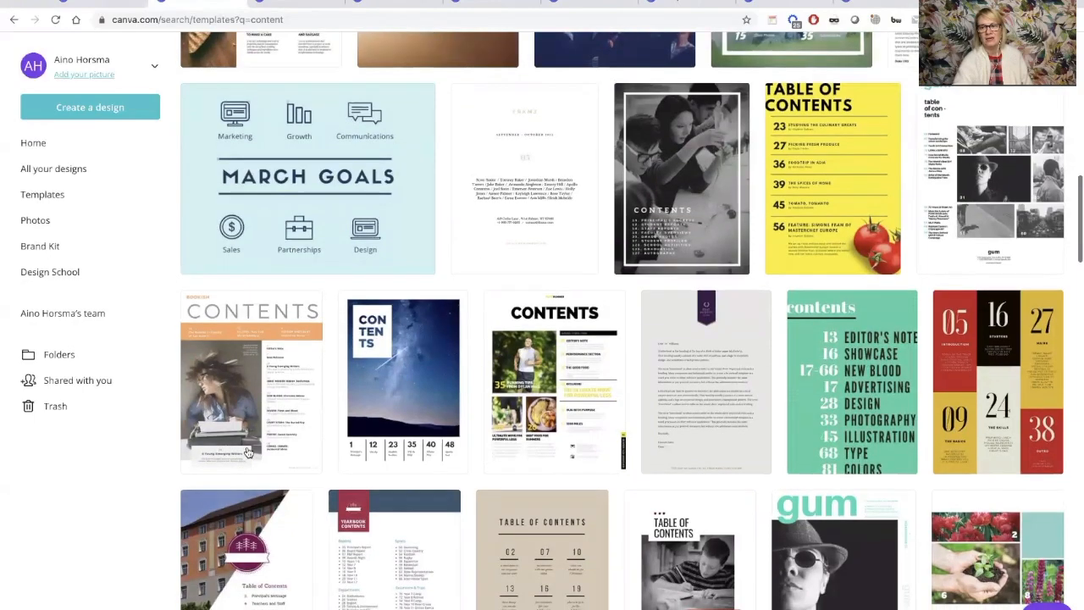
{"action": "scroll", "coordinate": [248, 453], "scroll_direction": "up", "scroll_amount": 3}
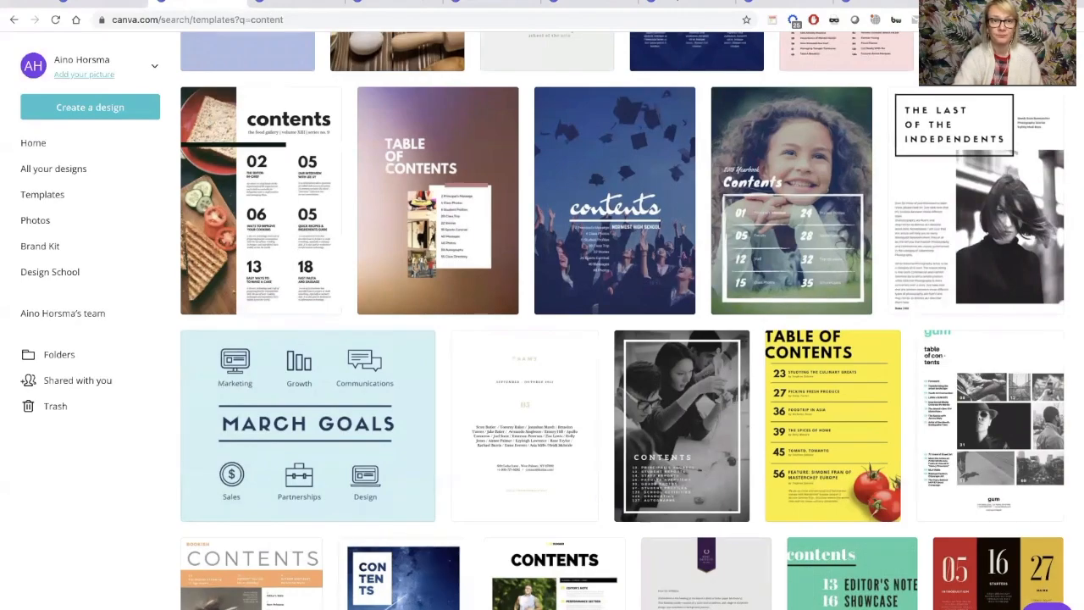
Step: Switch to the open Kitchen design and compare the original "Inside" page with the "Baking 101" and "Baking" pages
{"action": "left_click", "coordinate": [287, 4]}
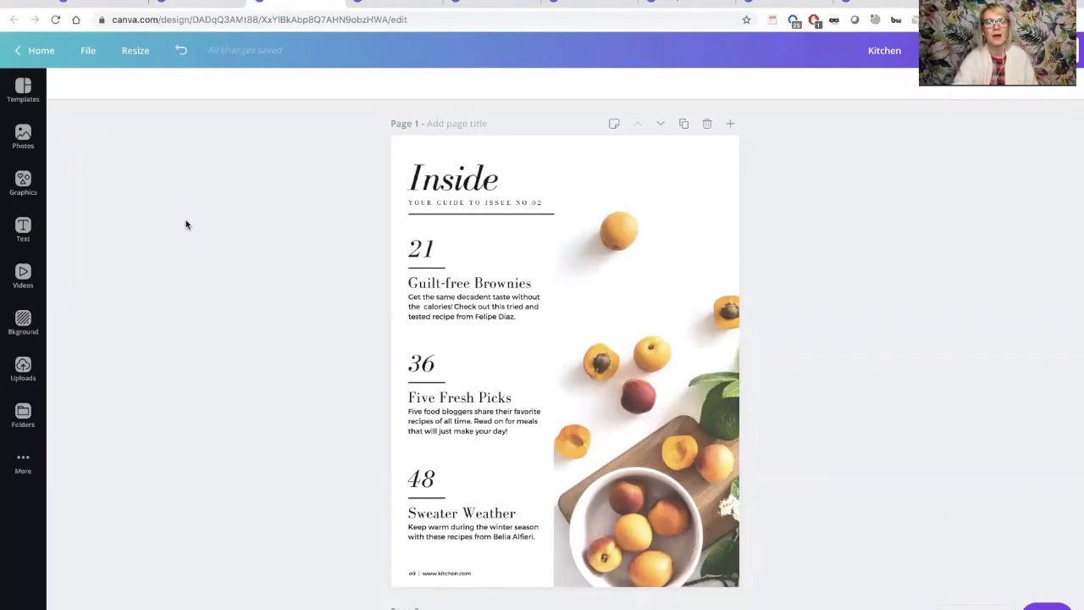
{"action": "scroll", "coordinate": [187, 224], "scroll_direction": "down", "scroll_amount": 1}
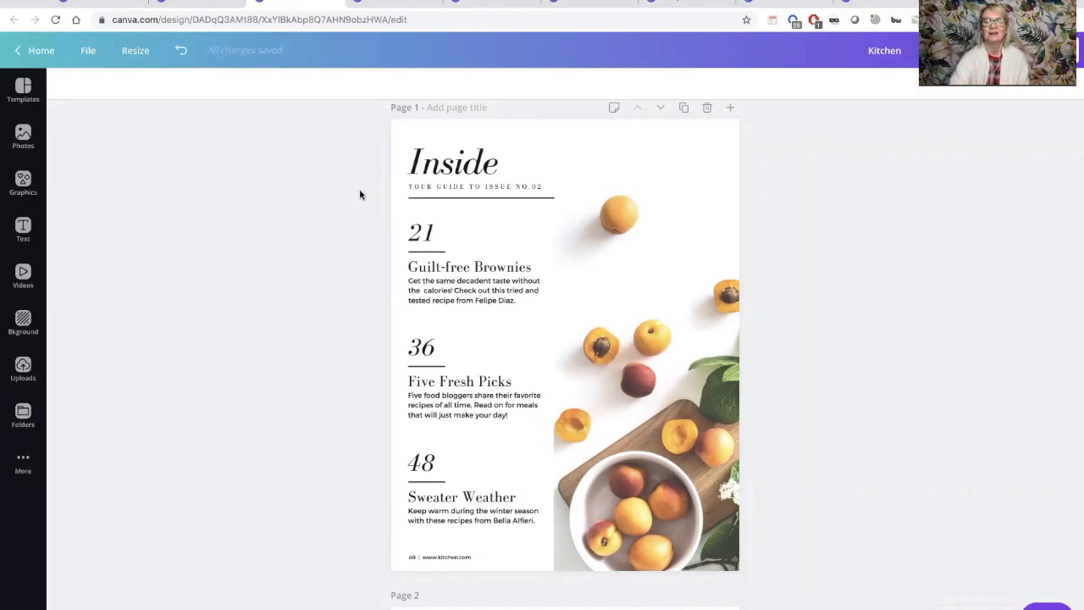
{"action": "scroll", "coordinate": [360, 194], "scroll_direction": "down", "scroll_amount": 1}
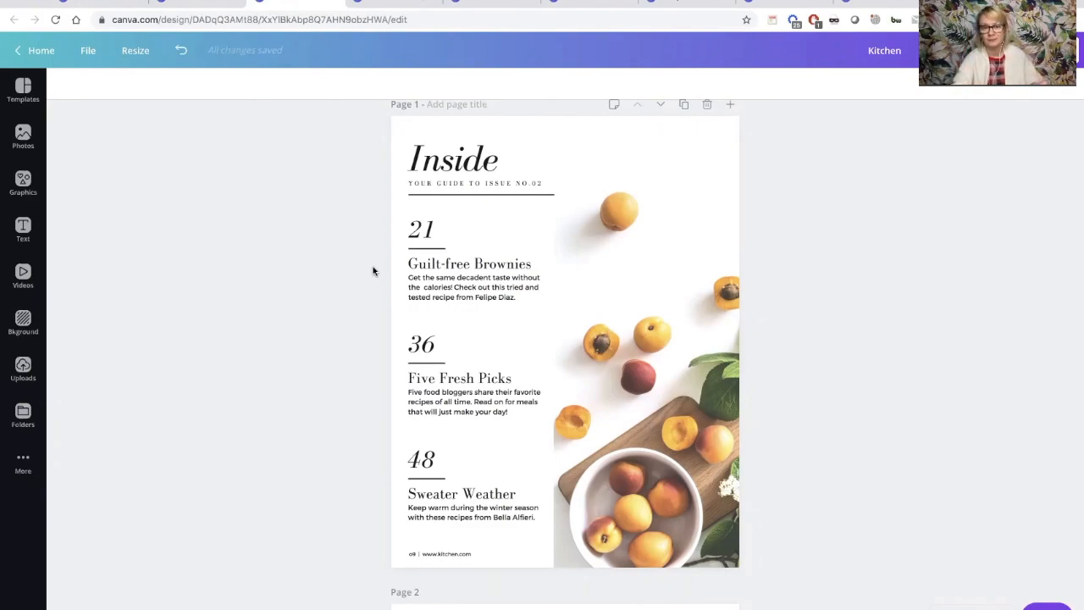
{"action": "scroll", "coordinate": [372, 271], "scroll_direction": "down", "scroll_amount": 1}
{"action": "scroll", "coordinate": [373, 271], "scroll_direction": "up", "scroll_amount": 1}
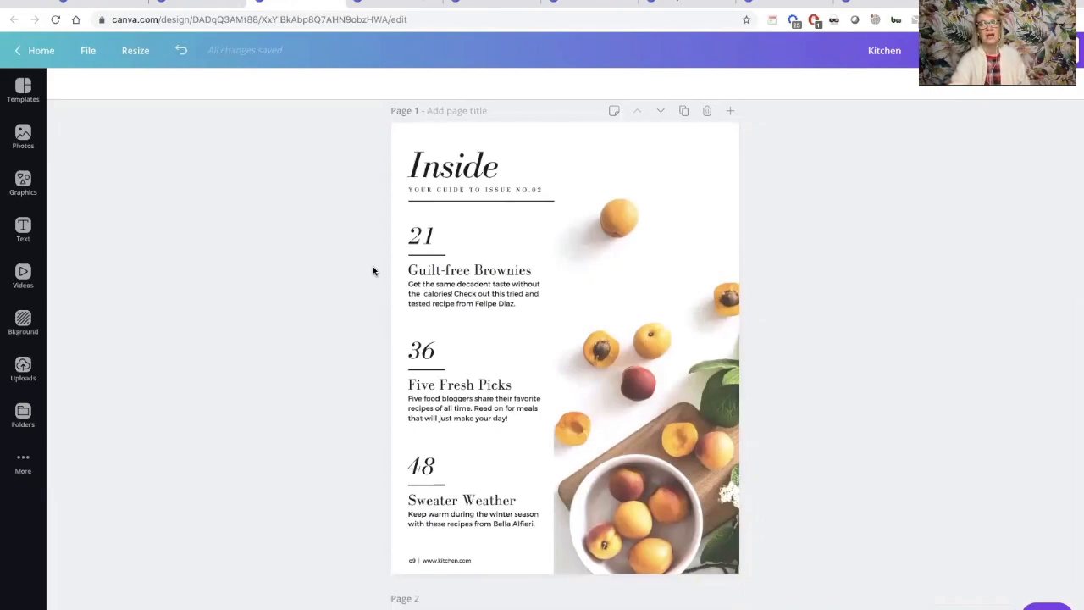
{"action": "scroll", "coordinate": [373, 271], "scroll_direction": "down", "scroll_amount": 5}
{"action": "scroll", "coordinate": [372, 271], "scroll_direction": "up", "scroll_amount": 1}
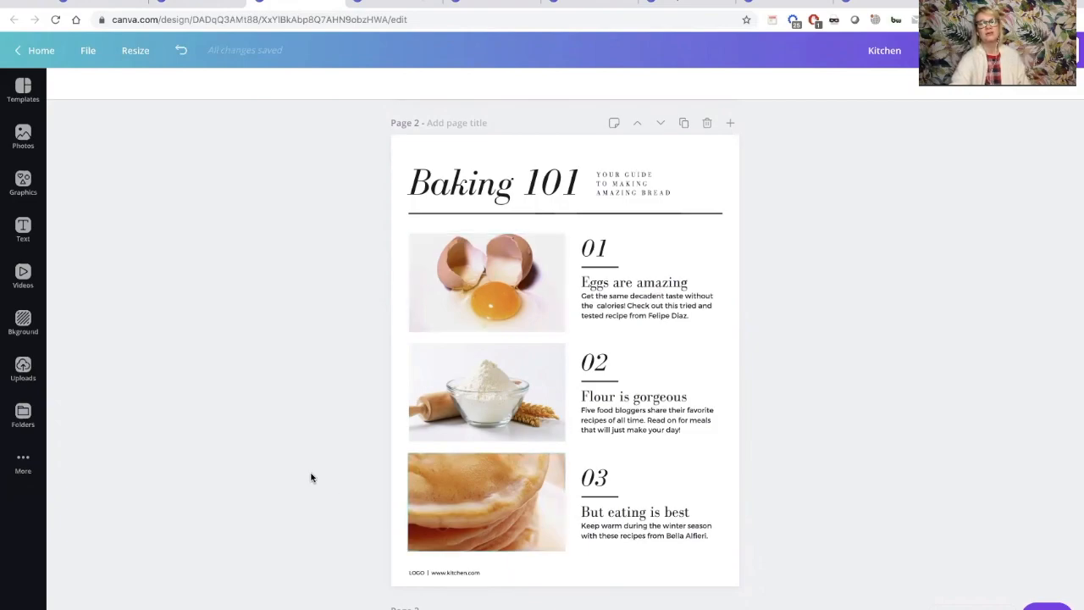
{"action": "scroll", "coordinate": [311, 477], "scroll_direction": "up", "scroll_amount": 5}
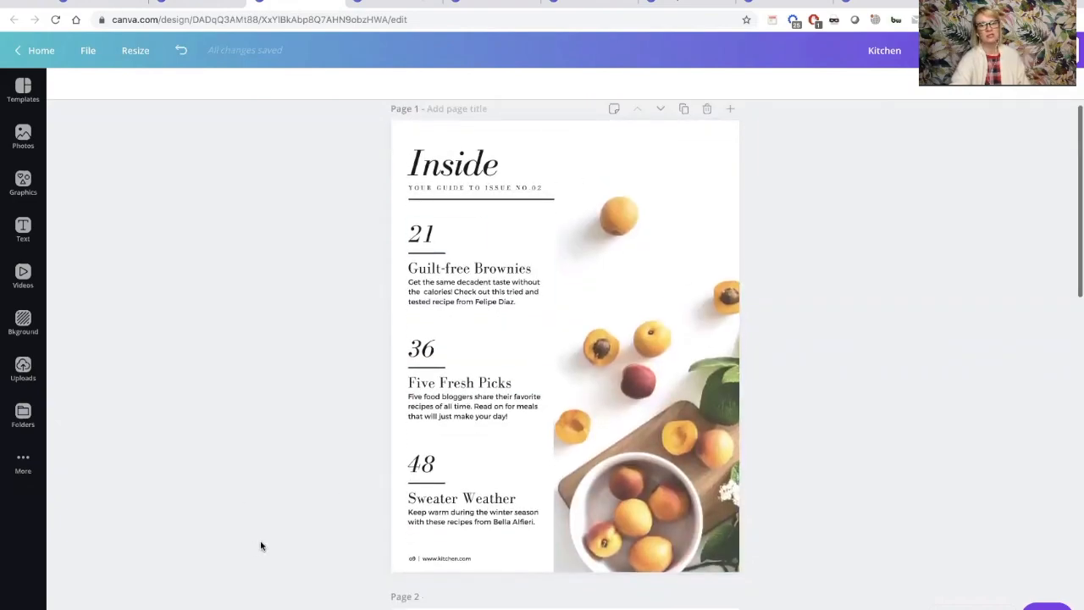
{"action": "scroll", "coordinate": [261, 546], "scroll_direction": "down", "scroll_amount": 5}
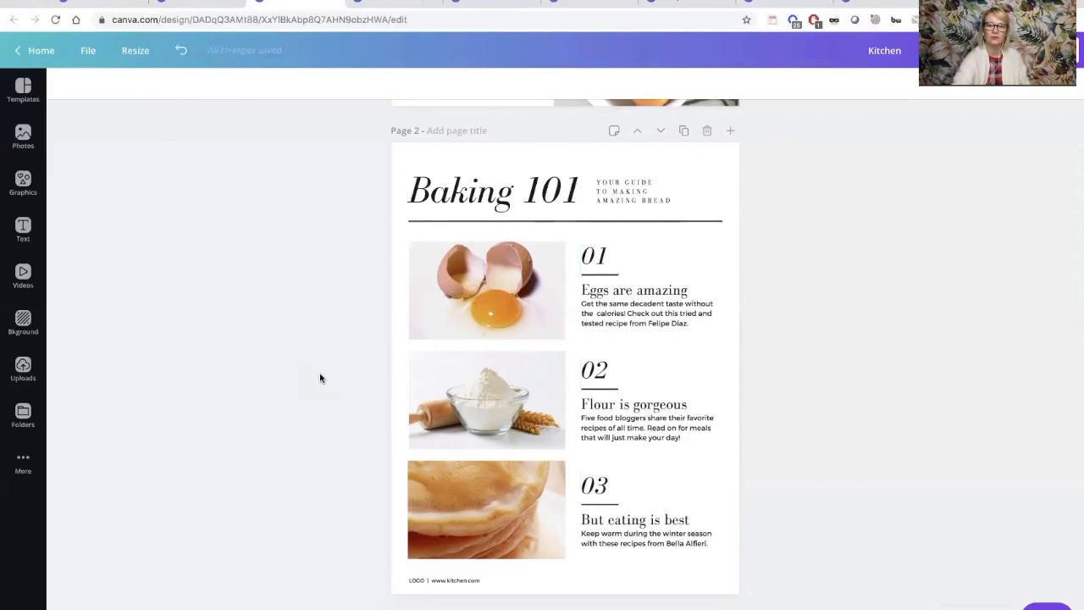
{"action": "scroll", "coordinate": [321, 376], "scroll_direction": "down", "scroll_amount": 6}
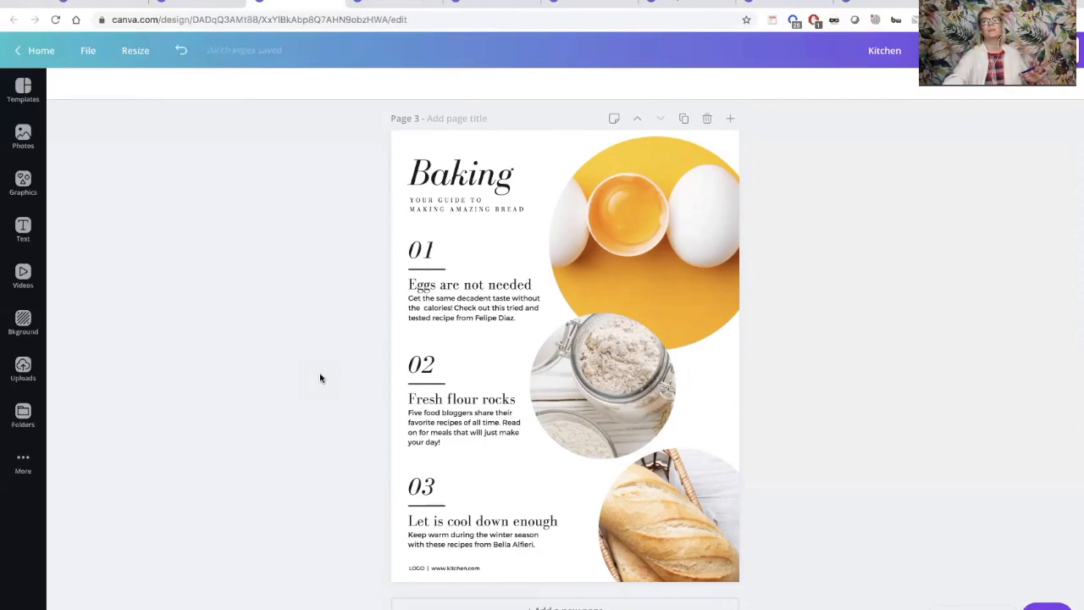
{"action": "scroll", "coordinate": [319, 374], "scroll_direction": "up", "scroll_amount": 5}
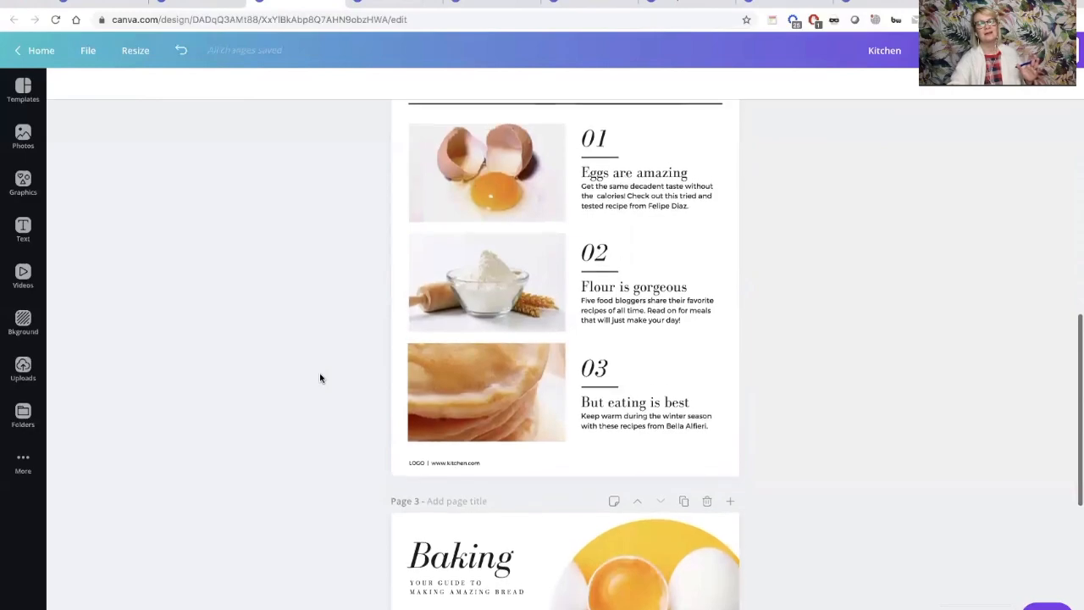
{"action": "scroll", "coordinate": [319, 374], "scroll_direction": "up", "scroll_amount": 6}
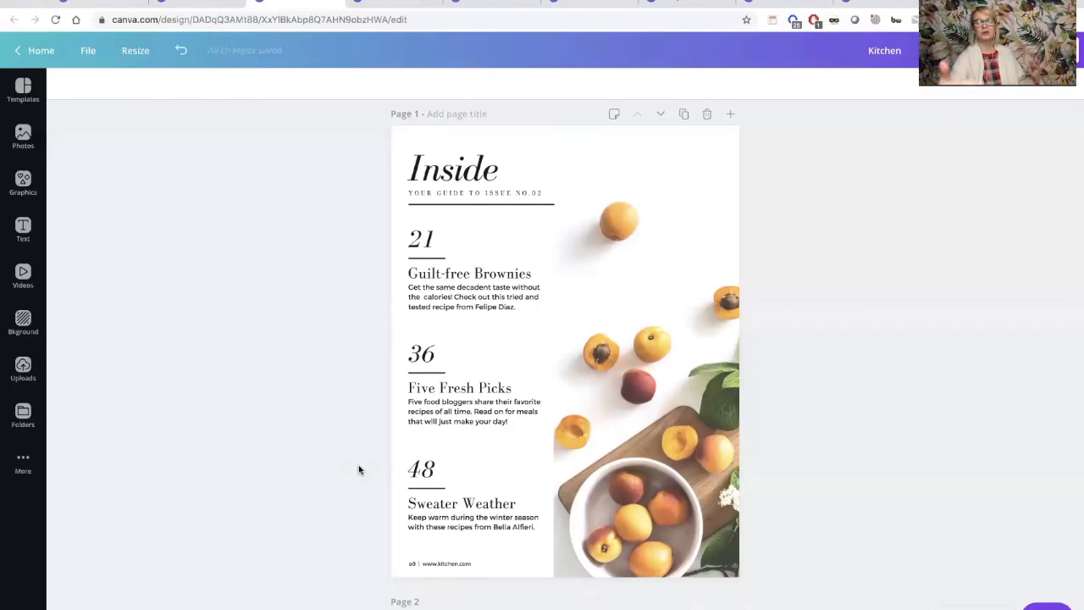
{"action": "scroll", "coordinate": [359, 470], "scroll_direction": "down", "scroll_amount": 6}
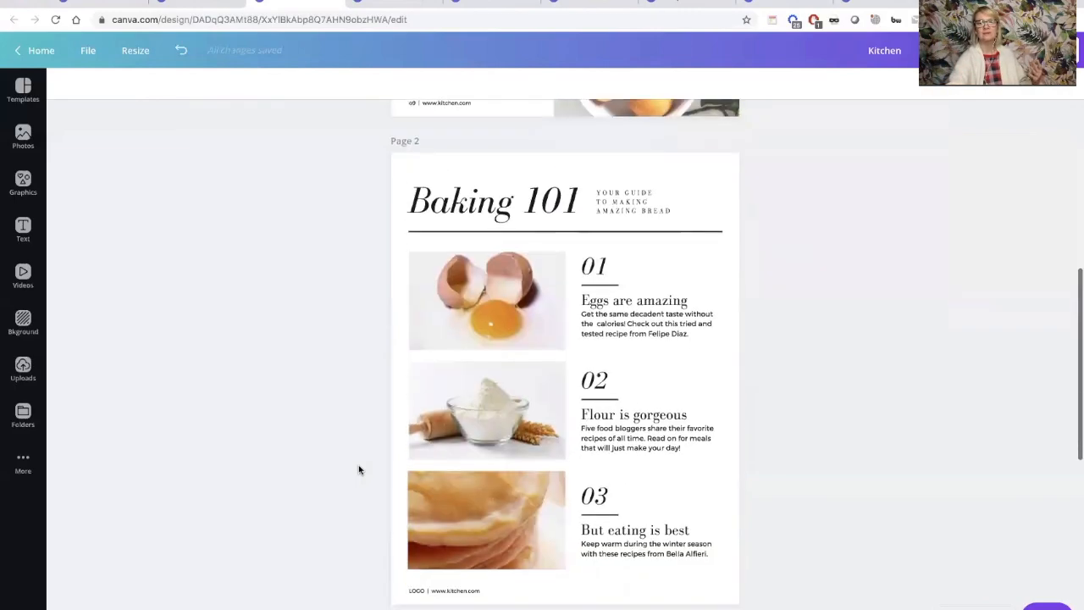
{"action": "scroll", "coordinate": [359, 470], "scroll_direction": "down", "scroll_amount": 5}
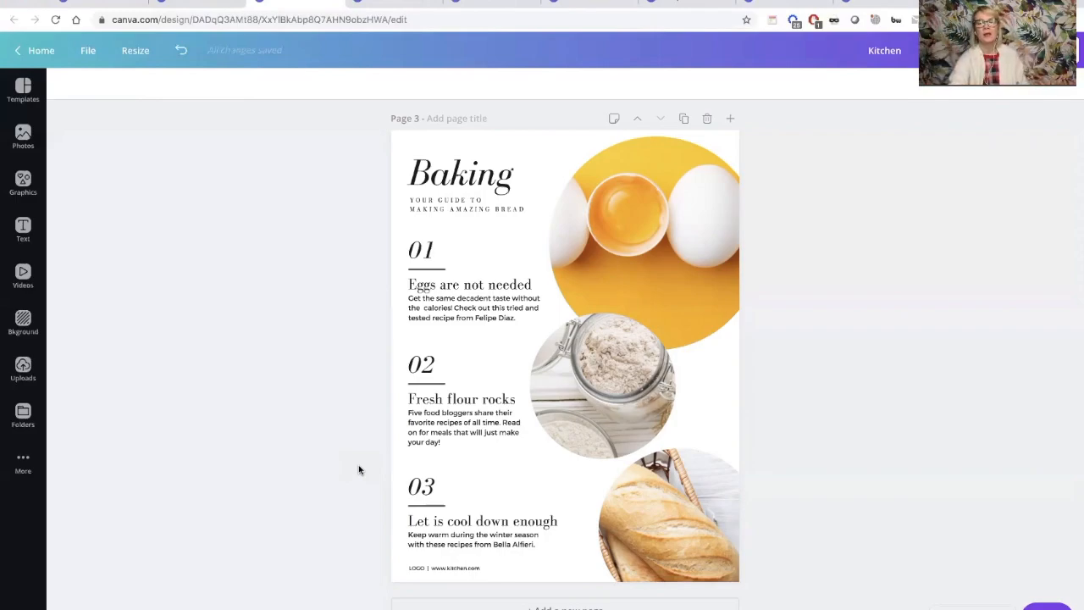
Step: Switch to the Mountain Background Travel design and compare the "Expedite" page with the "05 Steps" dessert page
{"action": "left_click", "coordinate": [380, 3]}
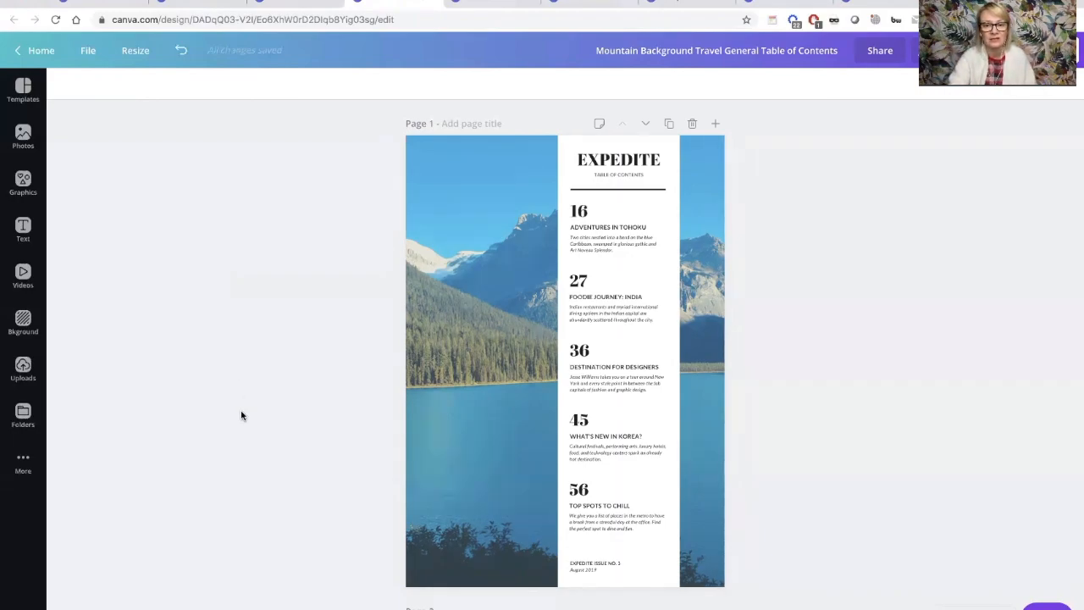
{"action": "scroll", "coordinate": [242, 415], "scroll_direction": "down", "scroll_amount": 3}
{"action": "scroll", "coordinate": [242, 415], "scroll_direction": "down", "scroll_amount": 2}
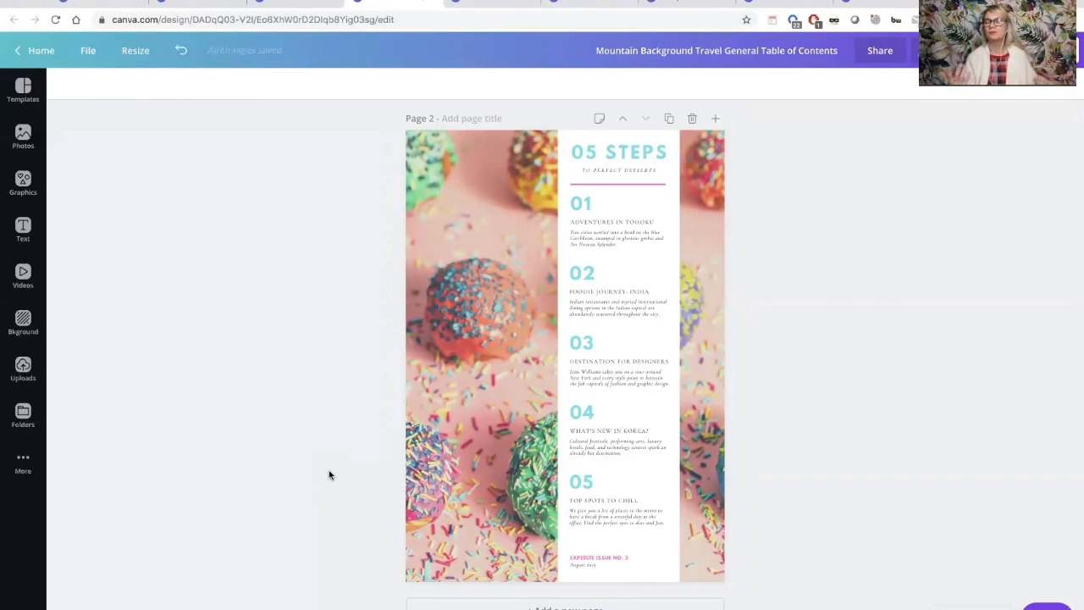
{"action": "scroll", "coordinate": [330, 474], "scroll_direction": "up", "scroll_amount": 10}
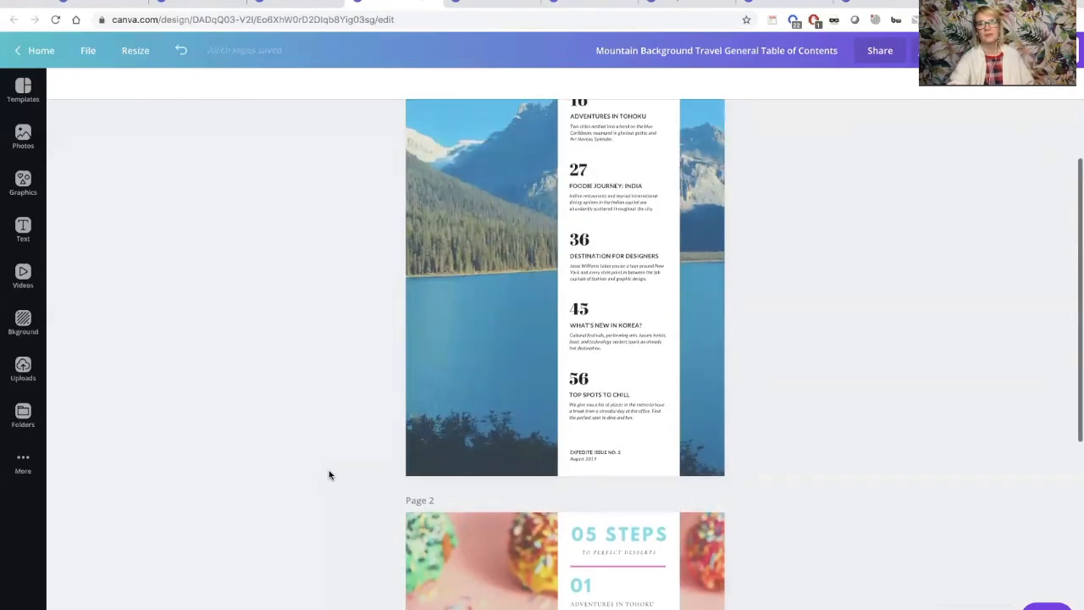
{"action": "scroll", "coordinate": [329, 474], "scroll_direction": "up", "scroll_amount": 2}
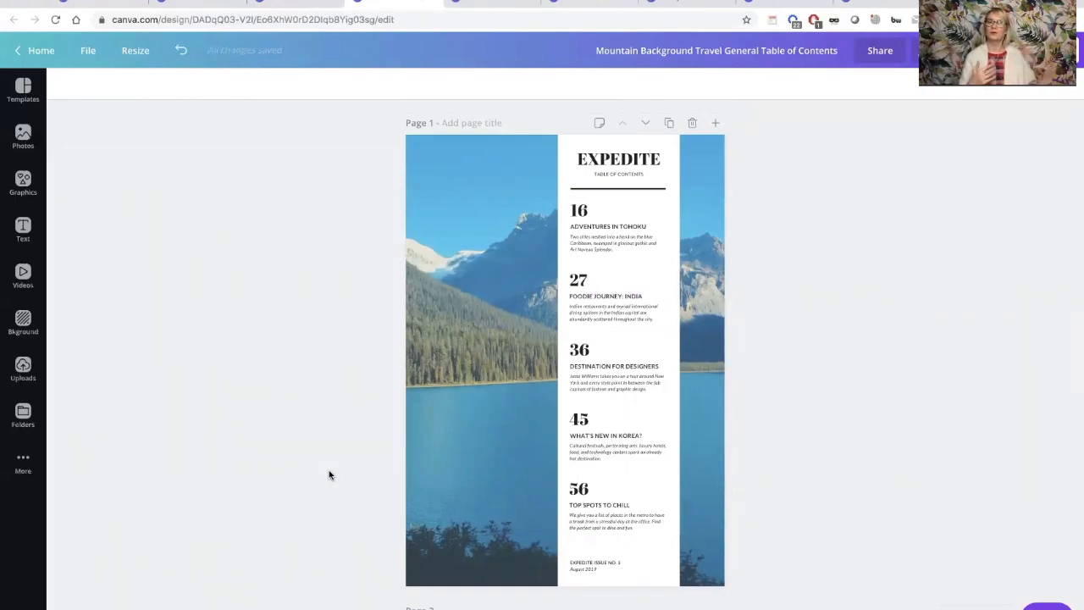
{"action": "scroll", "coordinate": [330, 475], "scroll_direction": "down", "scroll_amount": 10}
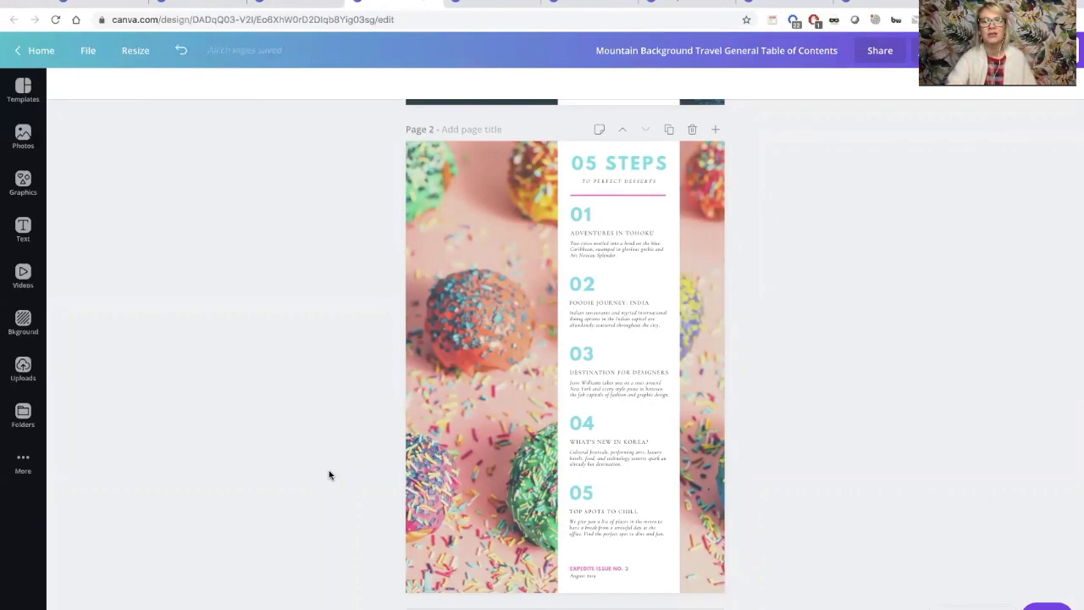
{"action": "scroll", "coordinate": [330, 475], "scroll_direction": "up", "scroll_amount": 6}
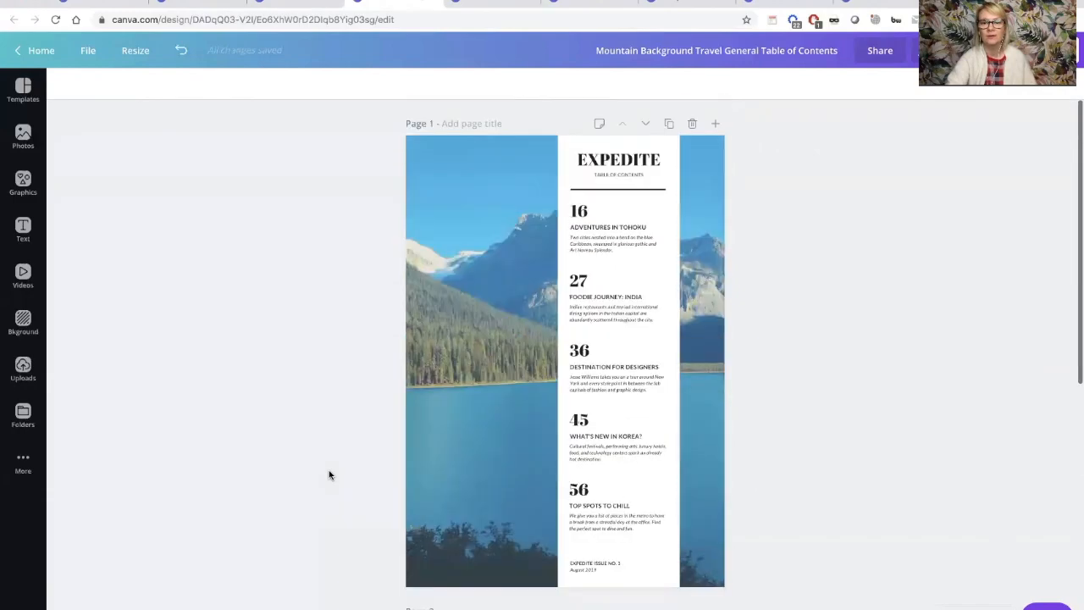
{"action": "scroll", "coordinate": [758, 516], "scroll_direction": "down", "scroll_amount": 5}
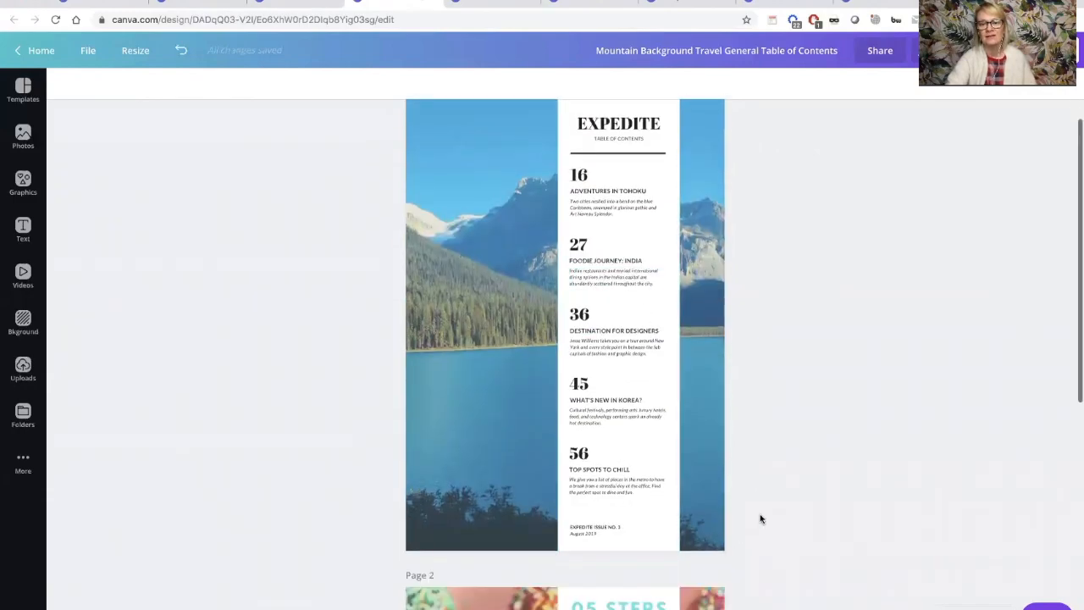
{"action": "scroll", "coordinate": [760, 515], "scroll_direction": "up", "scroll_amount": 5}
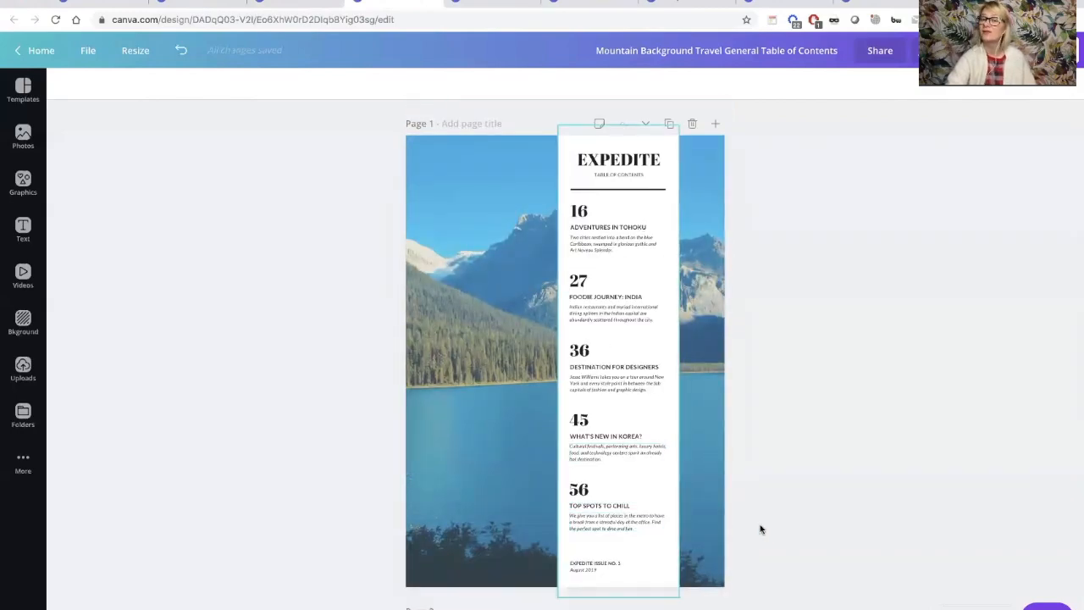
{"action": "scroll", "coordinate": [760, 528], "scroll_direction": "down", "scroll_amount": 5}
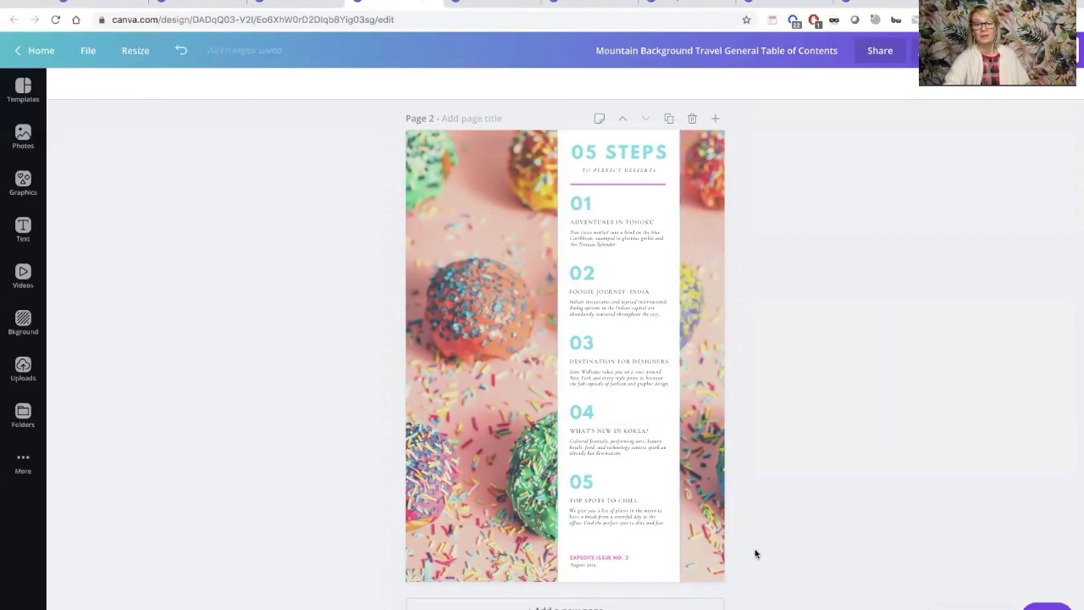
Step: Delete items 04 and 05 with their text and the issue footer from the "05 Steps" dessert page
{"action": "left_click_drag", "start_coordinate": [753, 552], "coordinate": [564, 428]}
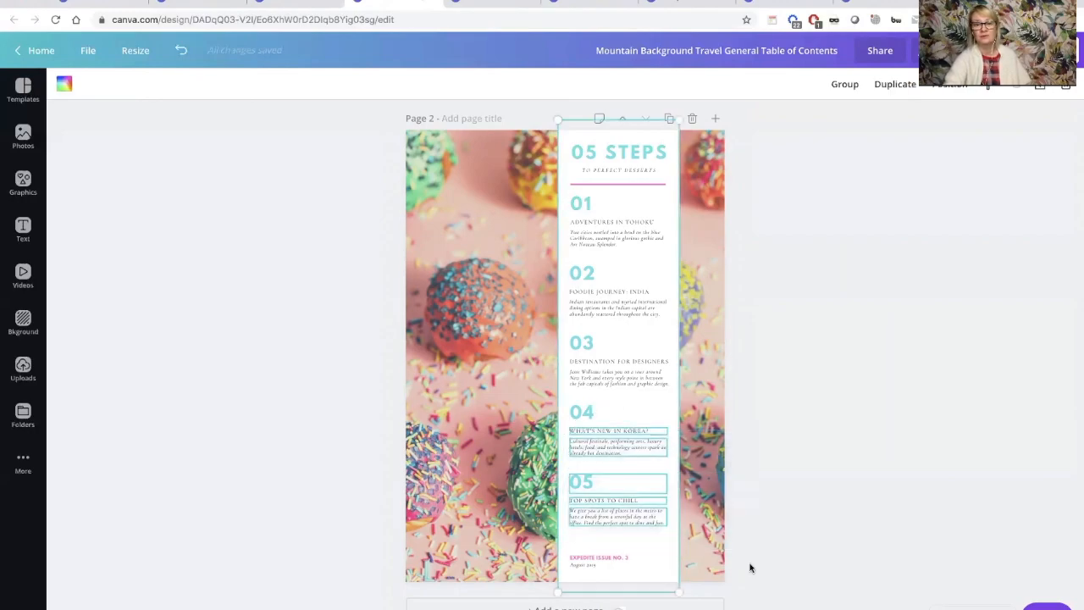
{"action": "left_click_drag", "start_coordinate": [570, 485], "coordinate": [547, 417]}
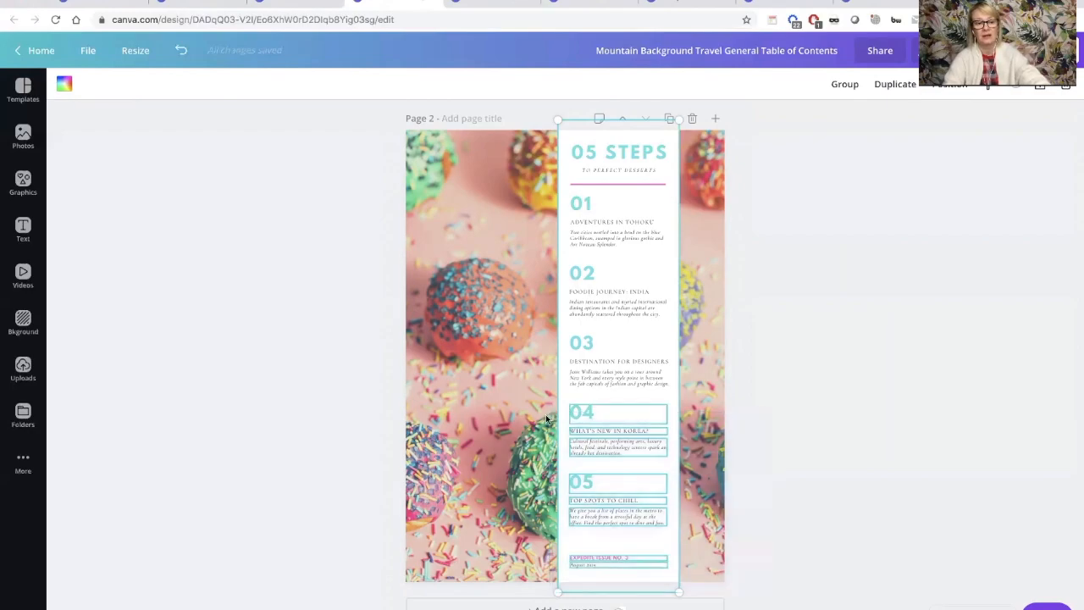
{"action": "left_click", "coordinate": [526, 432]}
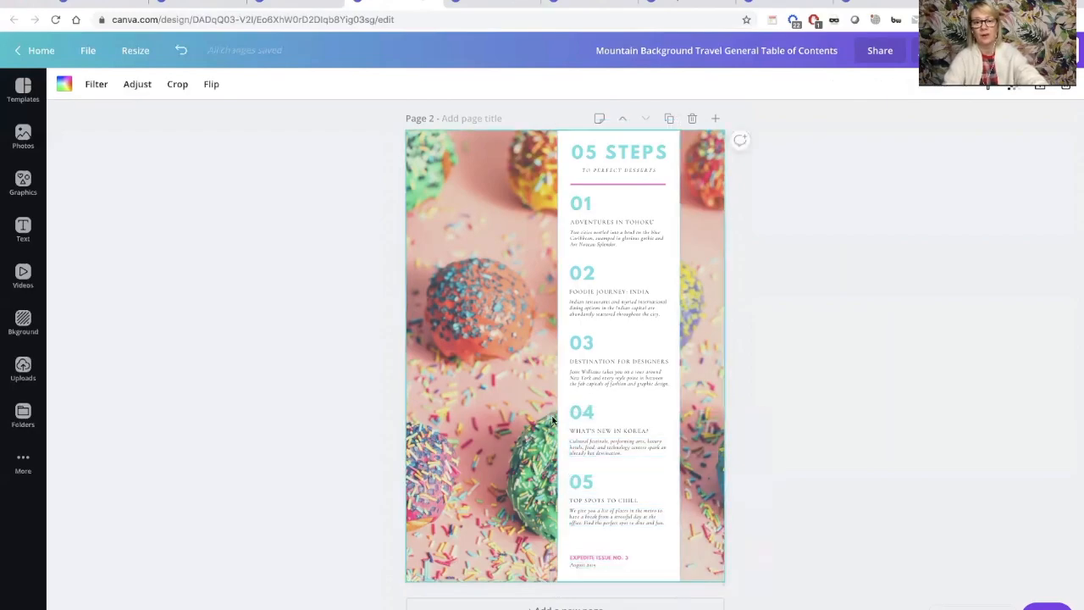
{"action": "left_click", "coordinate": [801, 491]}
{"action": "left_click_drag", "start_coordinate": [769, 591], "coordinate": [558, 401]}
{"action": "left_click", "coordinate": [670, 396], "text": "shift"}
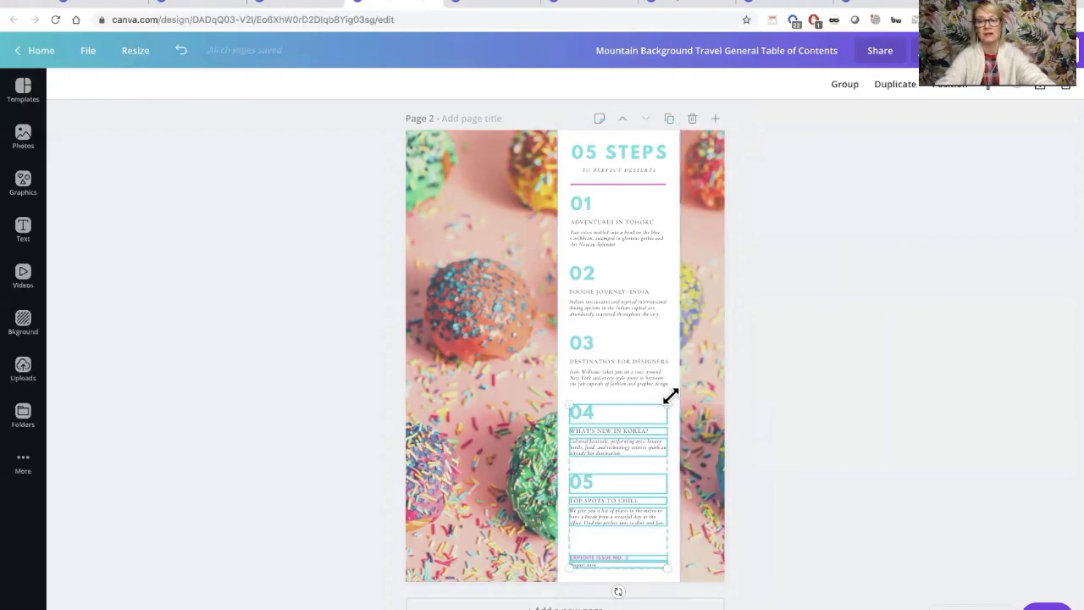
{"action": "key", "text": "Delete"}
Step: Shorten the white background panel to a height of 18.9, ending just below item 03, and undo the panel and deletion edits
{"action": "left_click", "coordinate": [637, 453]}
{"action": "left_click_drag", "start_coordinate": [619, 591], "coordinate": [617, 407]}
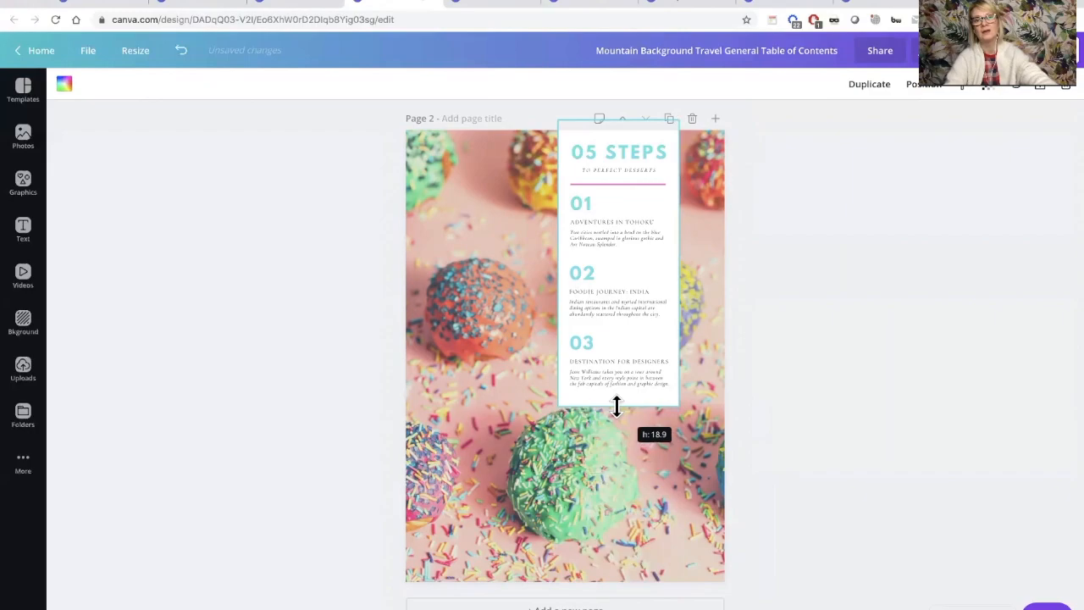
{"action": "left_click", "coordinate": [812, 412]}
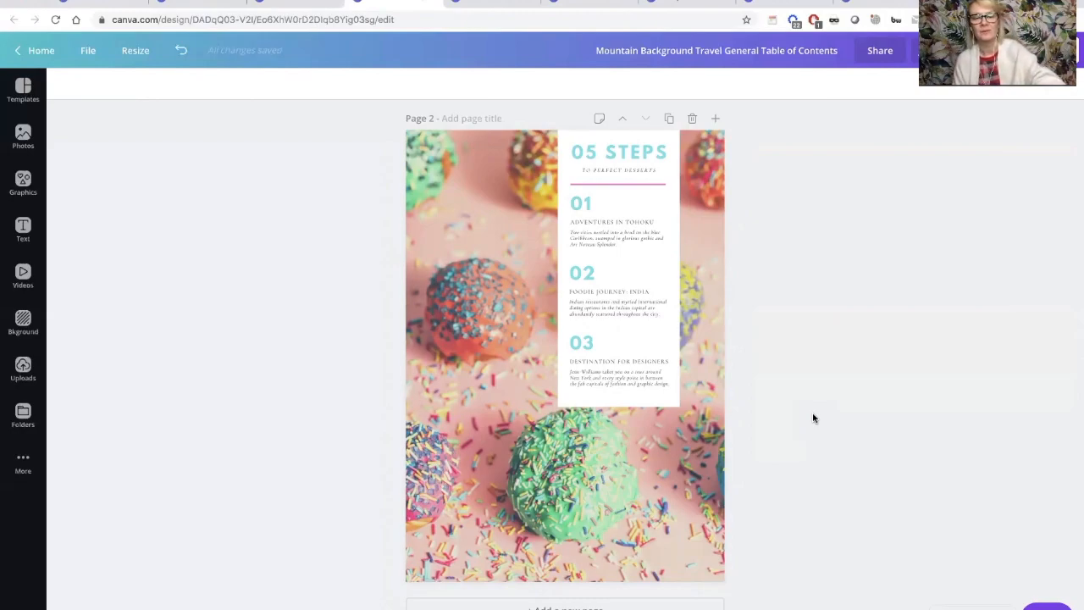
{"action": "key", "text": "ctrl+z"}
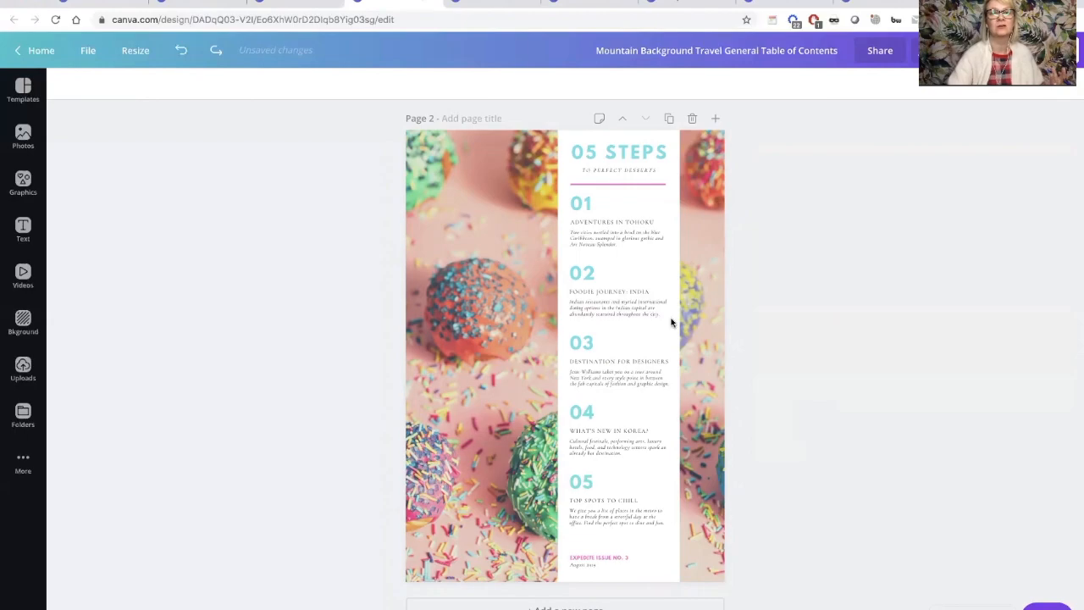
Step: Switch to the "in this issue" design and compare the black-and-white seagull page with the pink handwritten-title page
{"action": "left_click", "coordinate": [476, 2]}
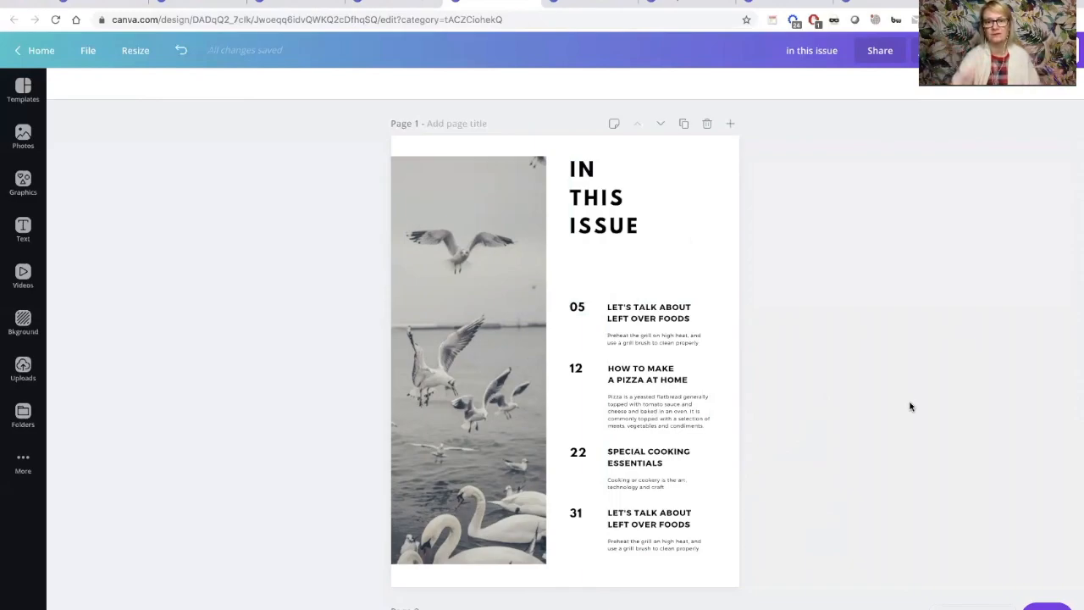
{"action": "scroll", "coordinate": [910, 406], "scroll_direction": "down", "scroll_amount": 5}
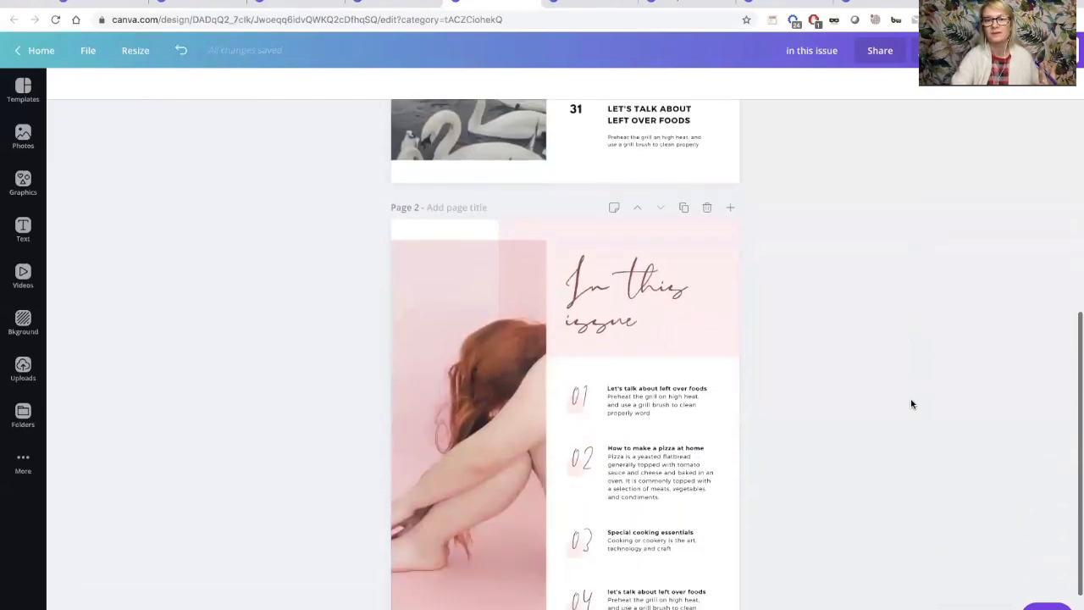
{"action": "scroll", "coordinate": [911, 404], "scroll_direction": "down", "scroll_amount": 2}
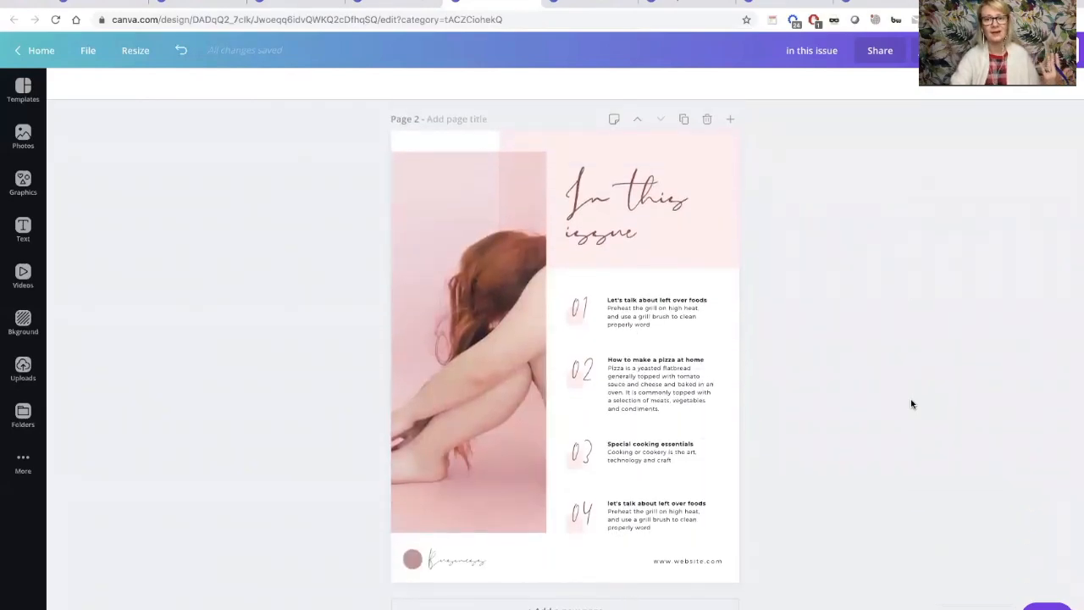
{"action": "scroll", "coordinate": [911, 404], "scroll_direction": "up", "scroll_amount": 5}
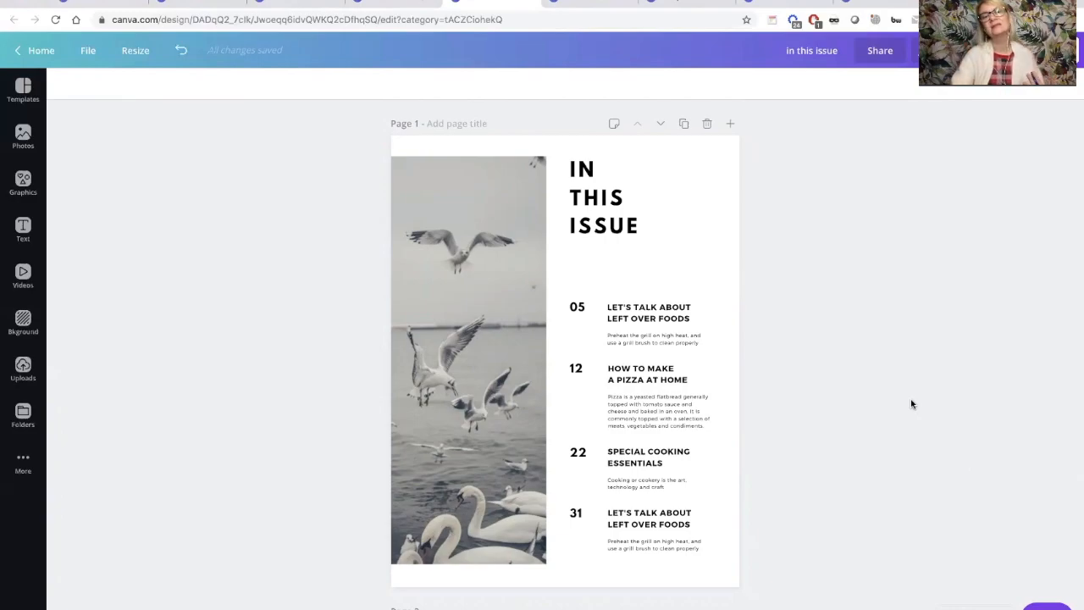
{"action": "scroll", "coordinate": [912, 404], "scroll_direction": "down", "scroll_amount": 5}
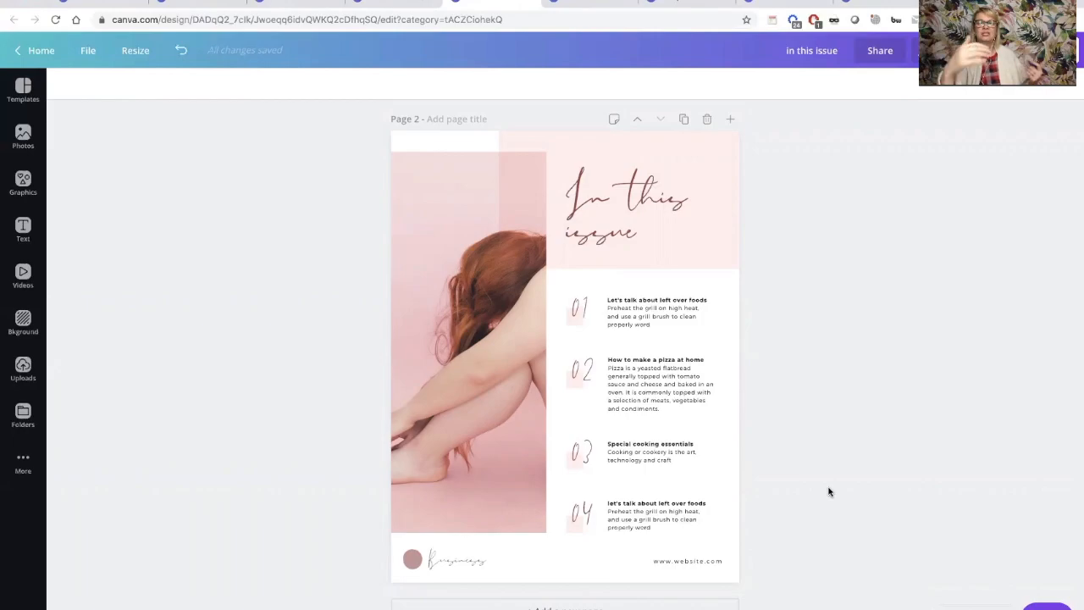
{"action": "scroll", "coordinate": [829, 492], "scroll_direction": "up", "scroll_amount": 5}
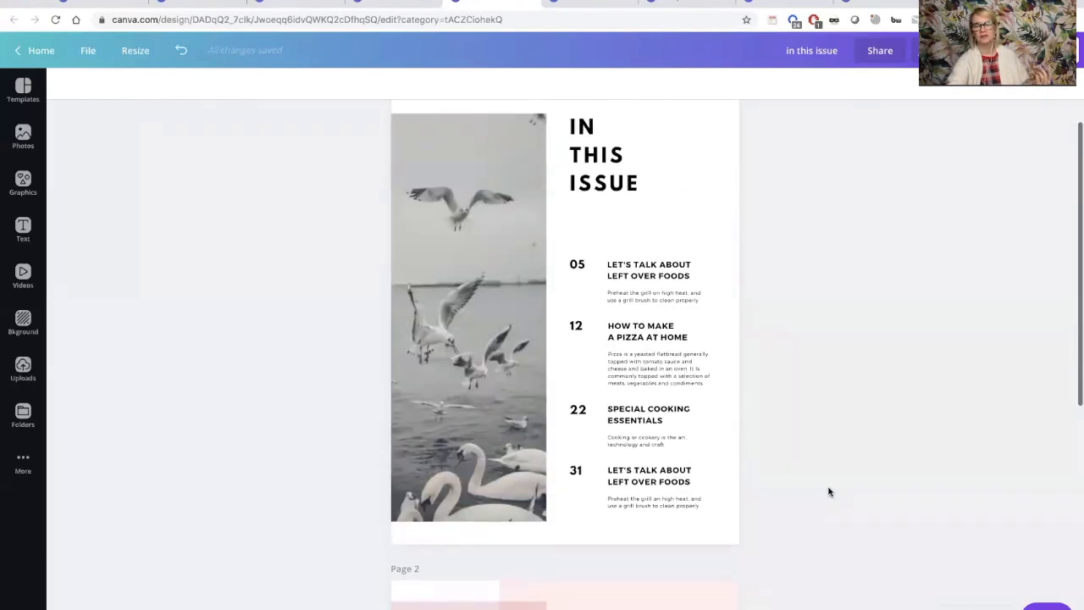
{"action": "scroll", "coordinate": [829, 492], "scroll_direction": "up", "scroll_amount": 1}
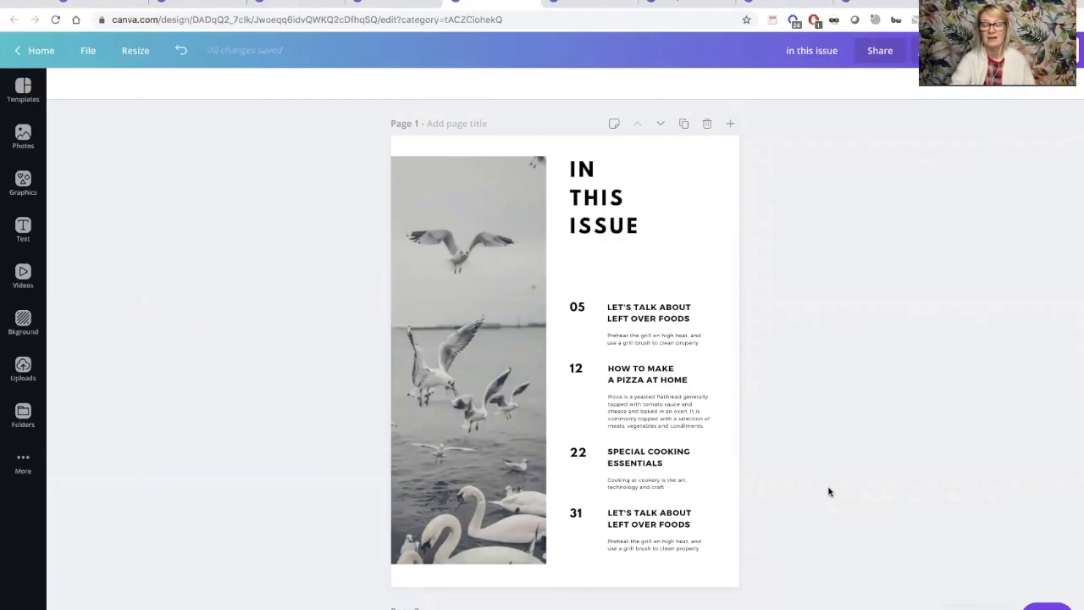
{"action": "scroll", "coordinate": [830, 492], "scroll_direction": "down", "scroll_amount": 5}
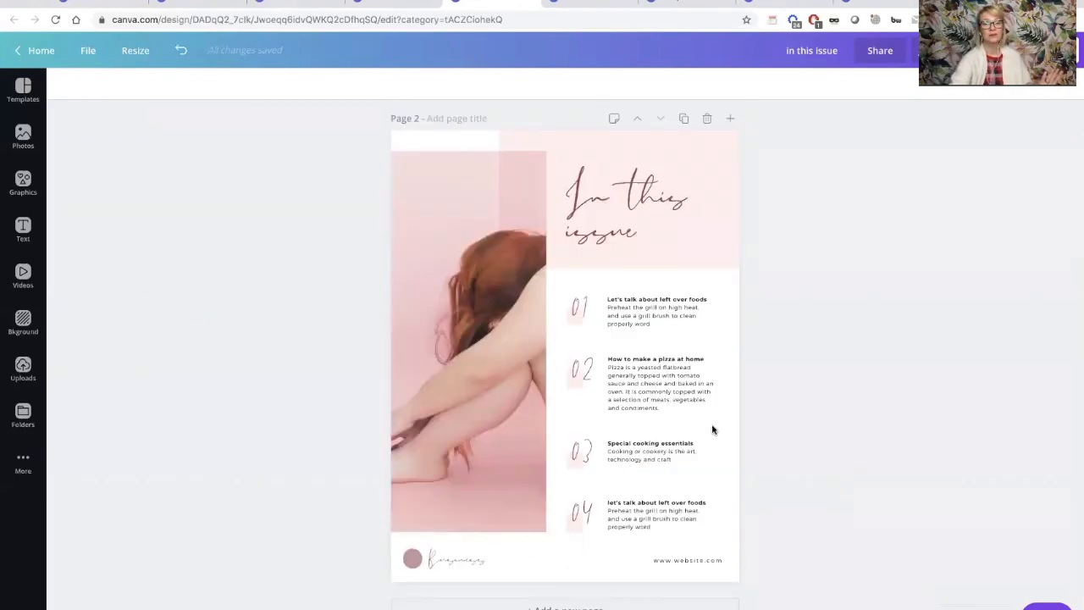
Step: Revisit the "05 Steps" page of the Mountain Background Travel design and the "Baking 101" page of the Kitchen design
{"action": "left_click", "coordinate": [388, 5]}
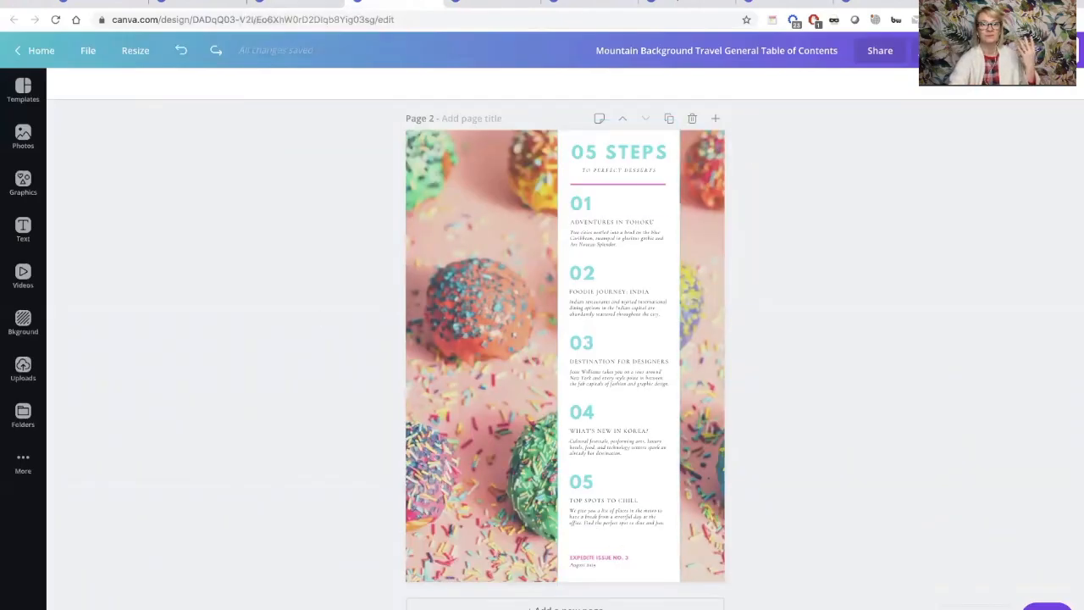
{"action": "left_click", "coordinate": [276, 4]}
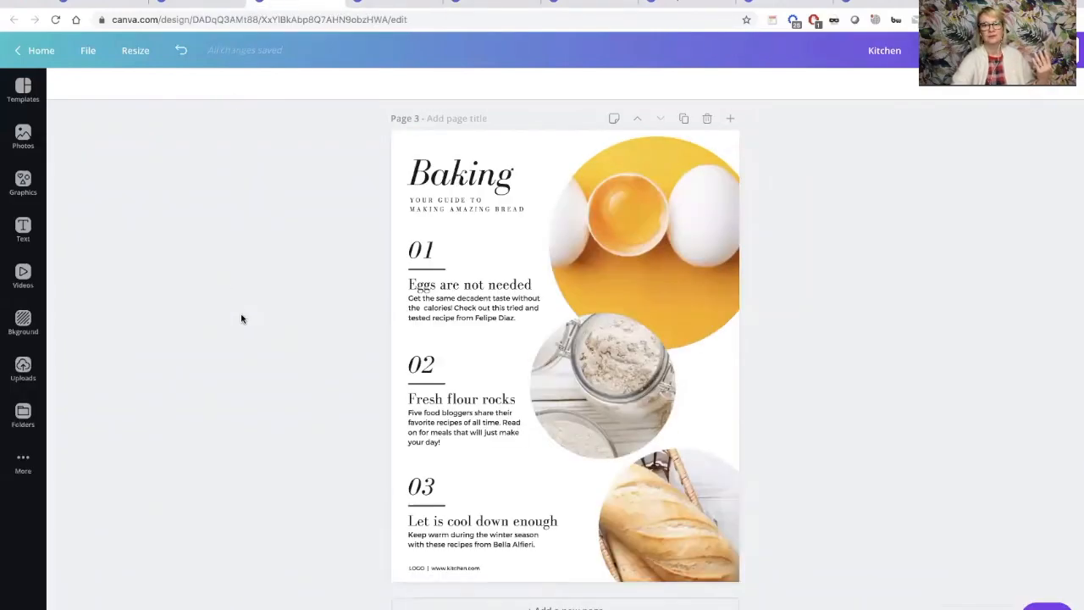
{"action": "scroll", "coordinate": [241, 318], "scroll_direction": "up", "scroll_amount": 10}
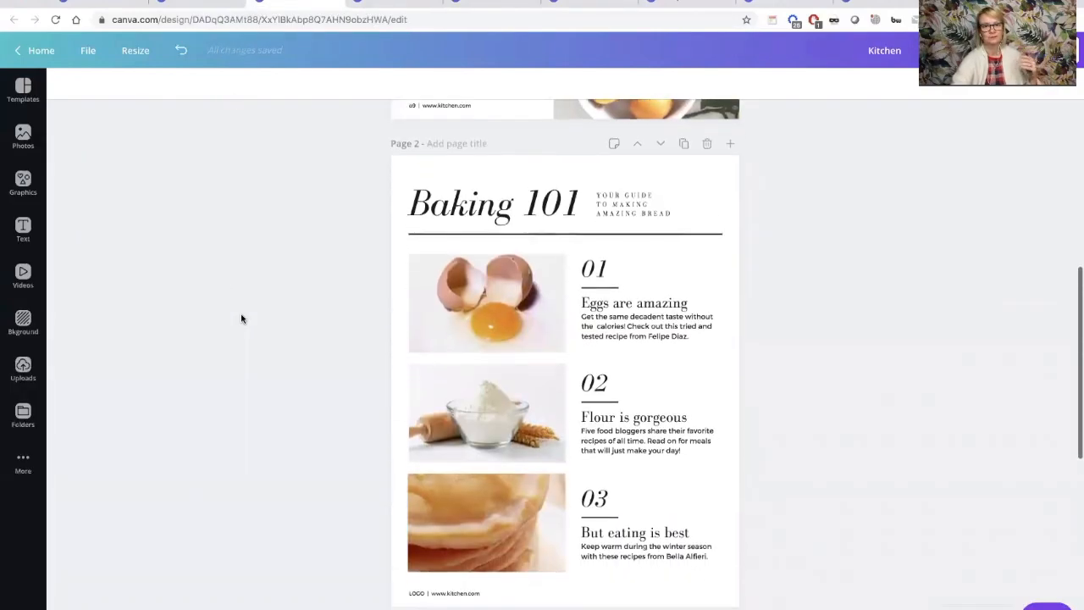
{"action": "scroll", "coordinate": [241, 318], "scroll_direction": "down", "scroll_amount": 1}
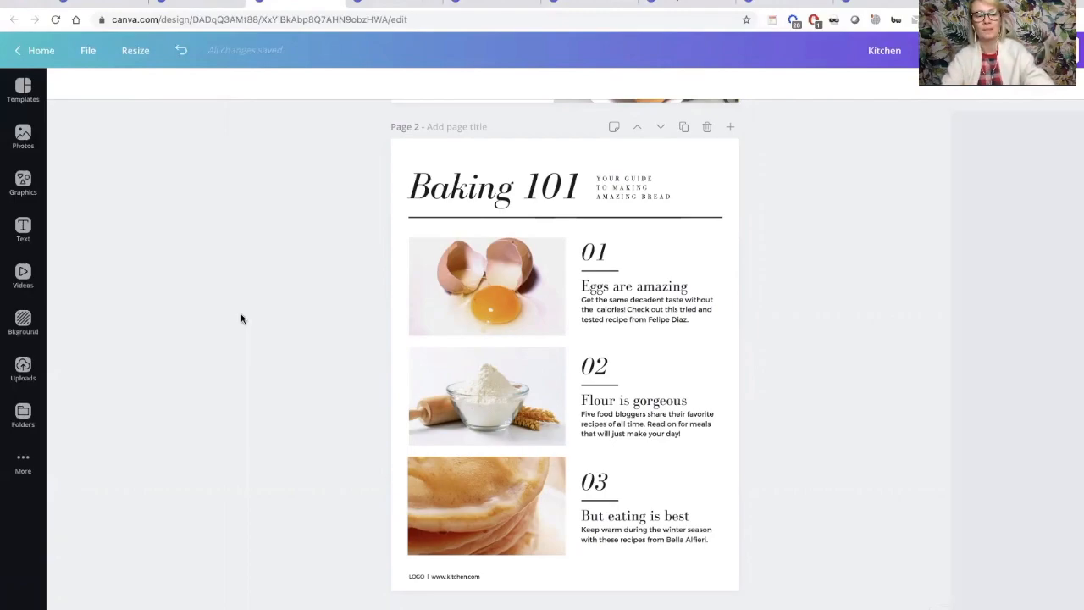
Step: Switch to the Facebook group and examine the learning videos listed in its announcement, highlighting "Logo sizing and lockups"
{"action": "key", "text": "super+grave"}
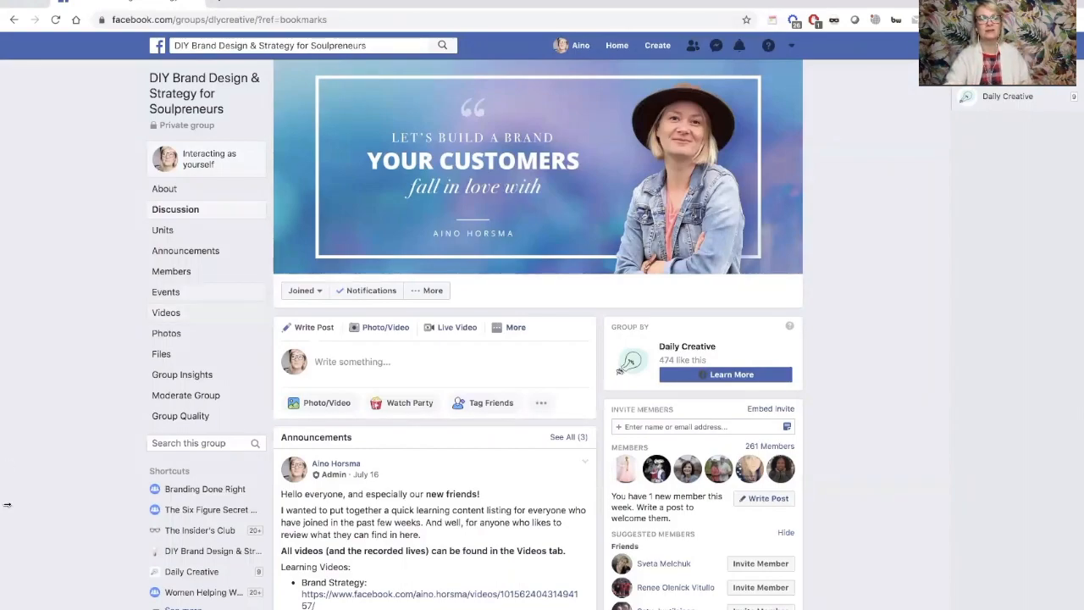
{"action": "scroll", "coordinate": [81, 516], "scroll_direction": "down", "scroll_amount": 3}
{"action": "scroll", "coordinate": [81, 515], "scroll_direction": "down", "scroll_amount": 3}
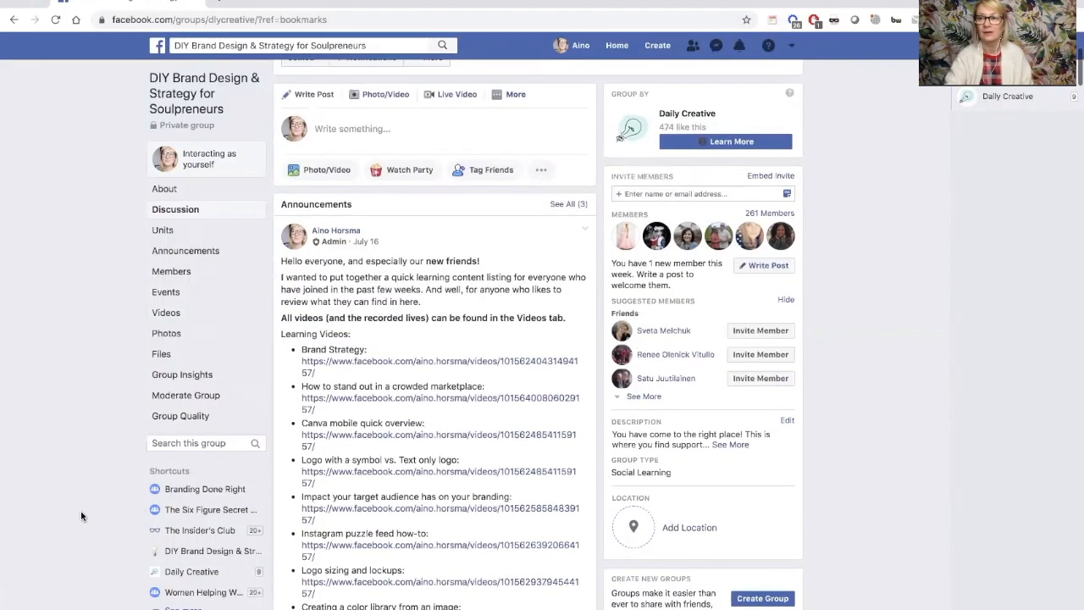
{"action": "scroll", "coordinate": [81, 516], "scroll_direction": "down", "scroll_amount": 1}
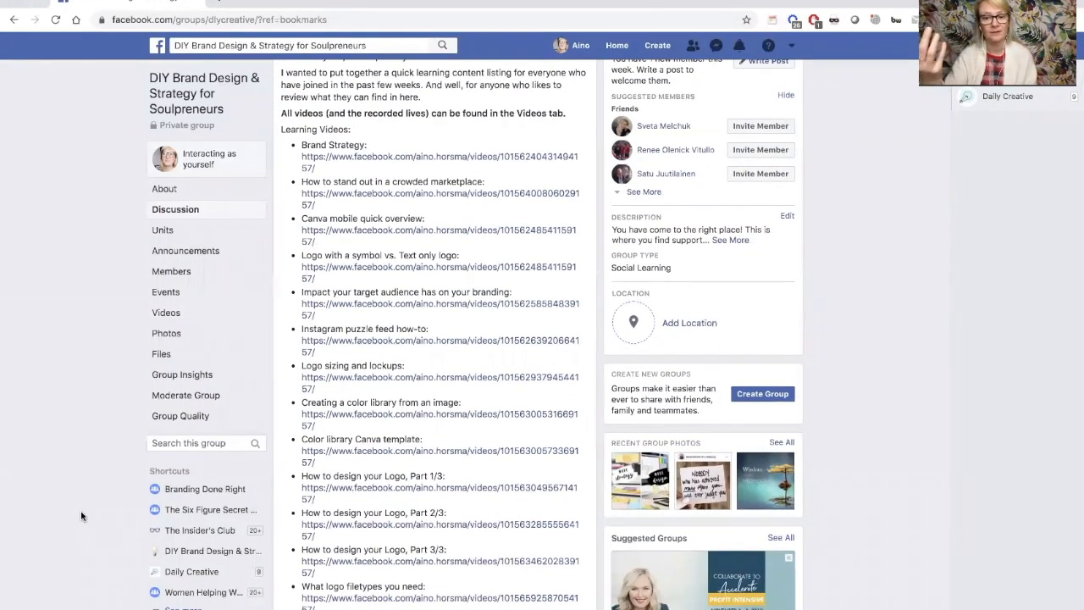
{"action": "scroll", "coordinate": [81, 516], "scroll_direction": "down", "scroll_amount": 1}
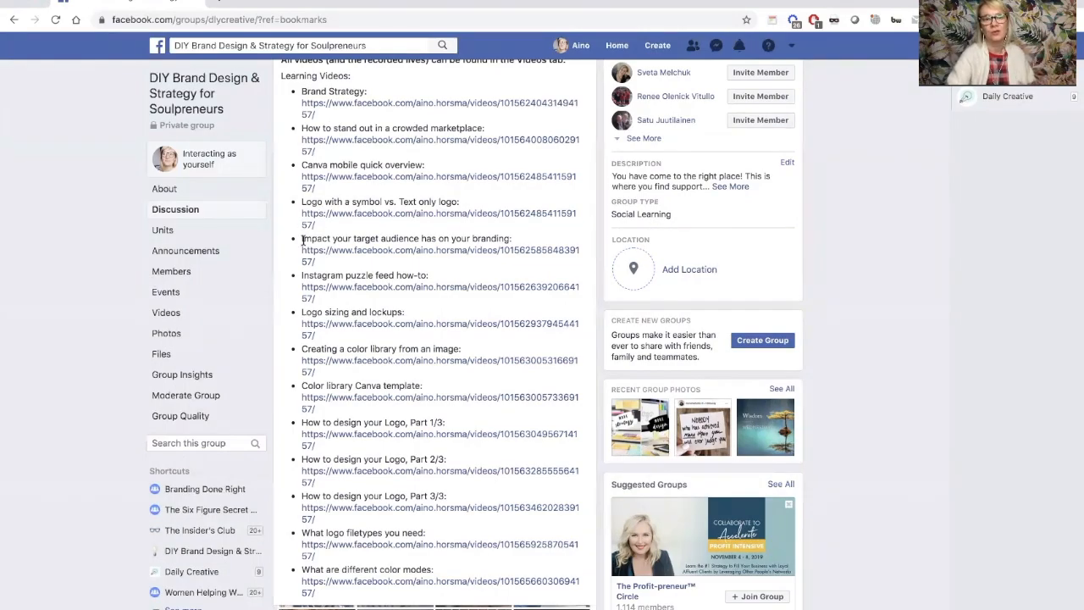
{"action": "left_click_drag", "start_coordinate": [303, 311], "coordinate": [410, 313]}
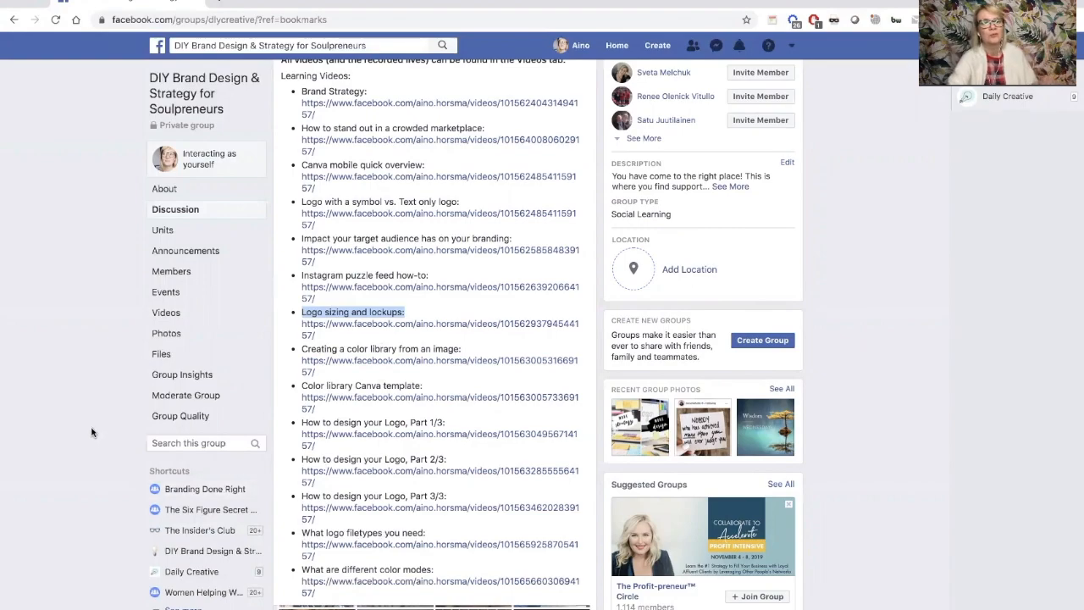
{"action": "left_click", "coordinate": [415, 312]}
{"action": "scroll", "coordinate": [415, 311], "scroll_direction": "up", "scroll_amount": 6}
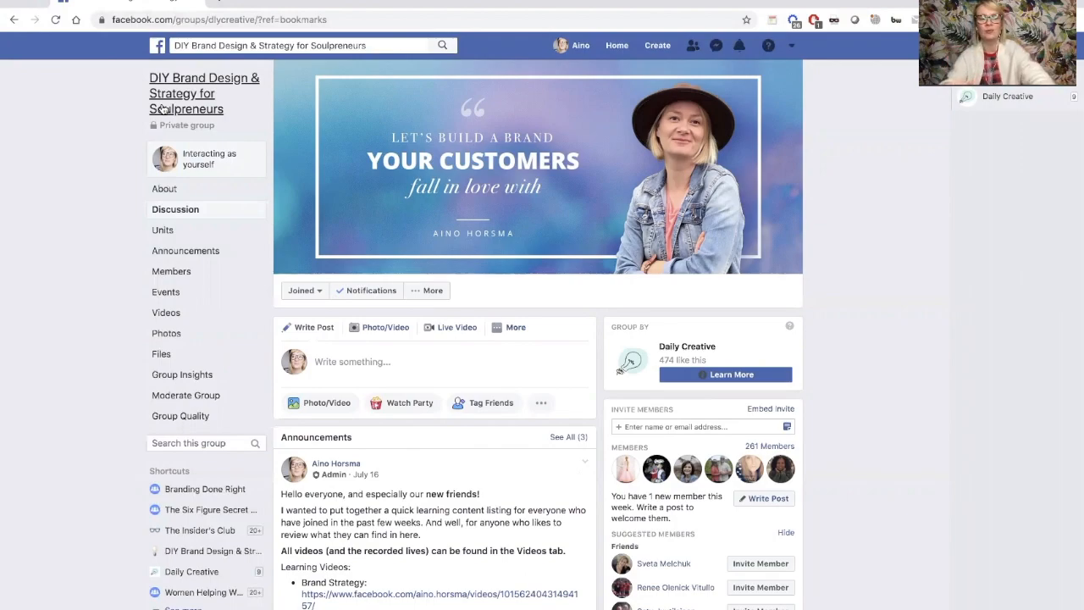
Step: Return to Canva and review the Kitchen pages again, along with the Mountain Background Travel and "in this issue" designs
{"action": "key", "text": "super+grave"}
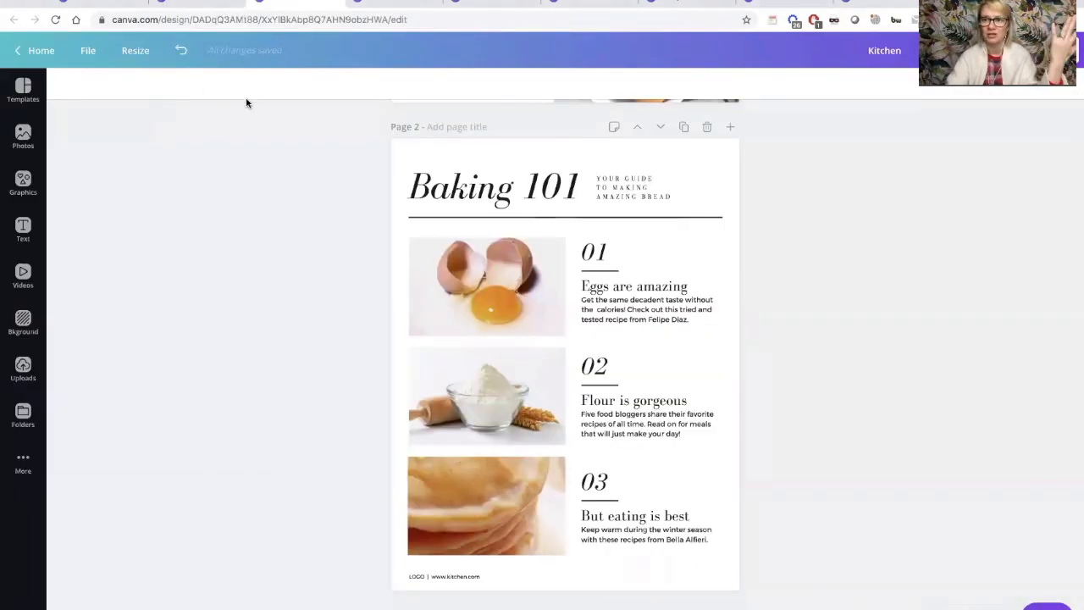
{"action": "scroll", "coordinate": [246, 102], "scroll_direction": "up", "scroll_amount": 6}
{"action": "scroll", "coordinate": [247, 103], "scroll_direction": "down", "scroll_amount": 8}
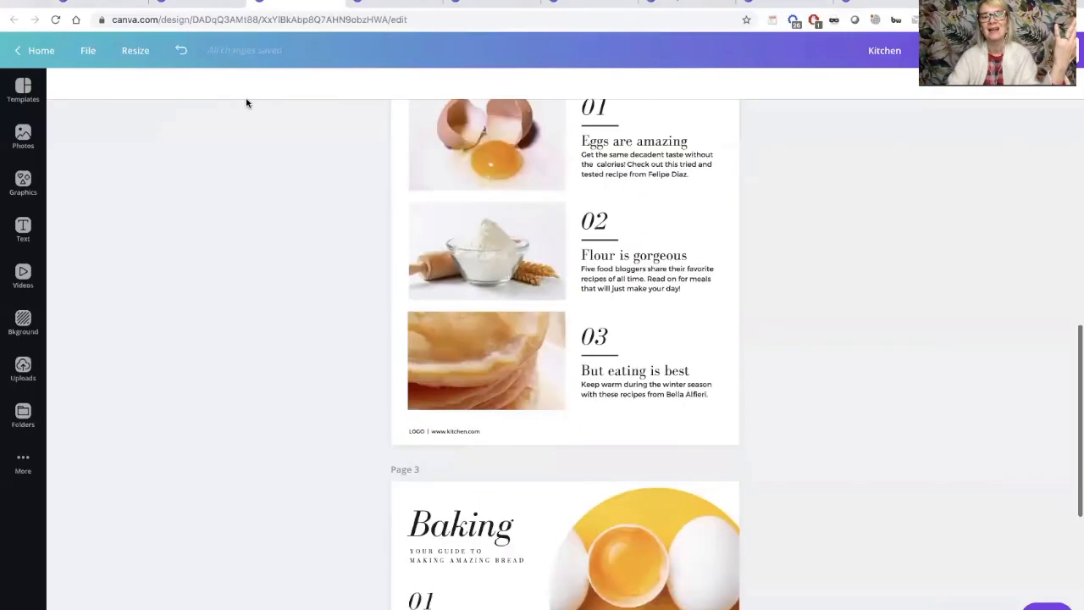
{"action": "scroll", "coordinate": [246, 103], "scroll_direction": "down", "scroll_amount": 4}
{"action": "scroll", "coordinate": [308, 176], "scroll_direction": "up", "scroll_amount": 7}
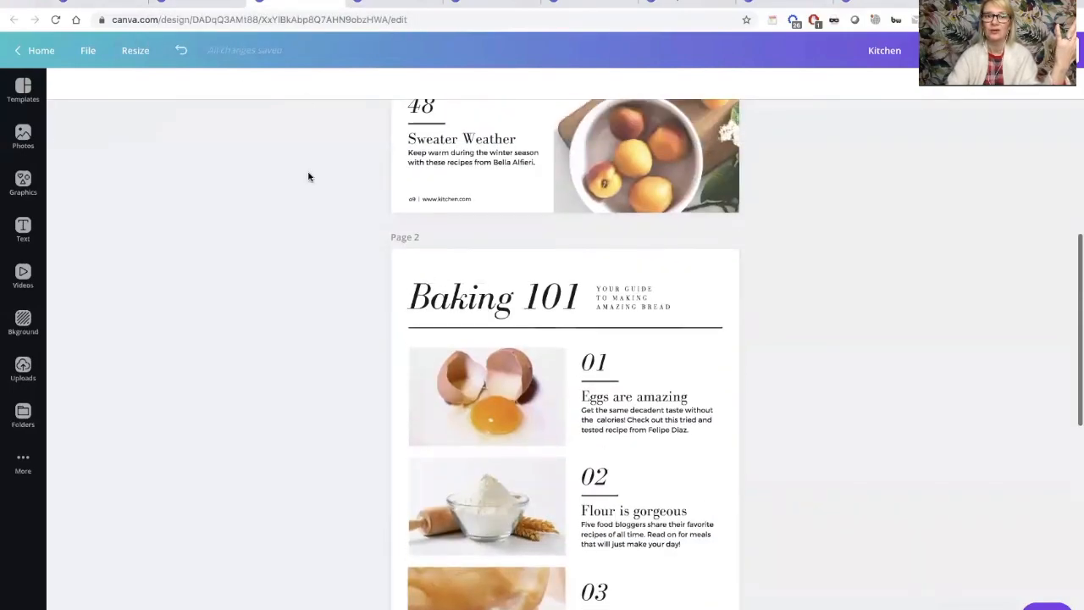
{"action": "scroll", "coordinate": [308, 176], "scroll_direction": "up", "scroll_amount": 4}
{"action": "left_click", "coordinate": [388, 4]}
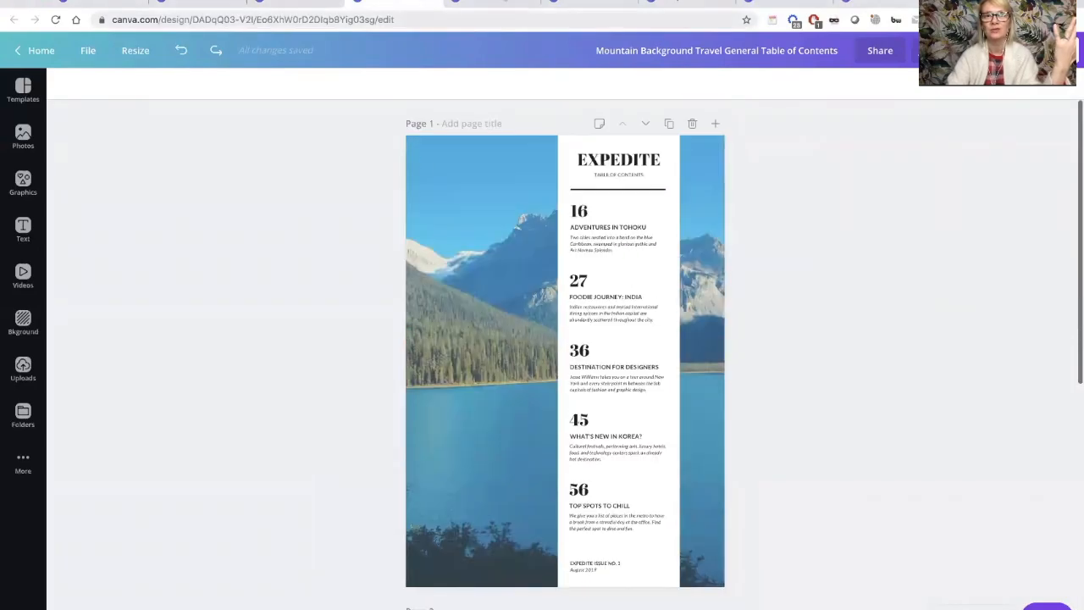
{"action": "left_click", "coordinate": [474, 5]}
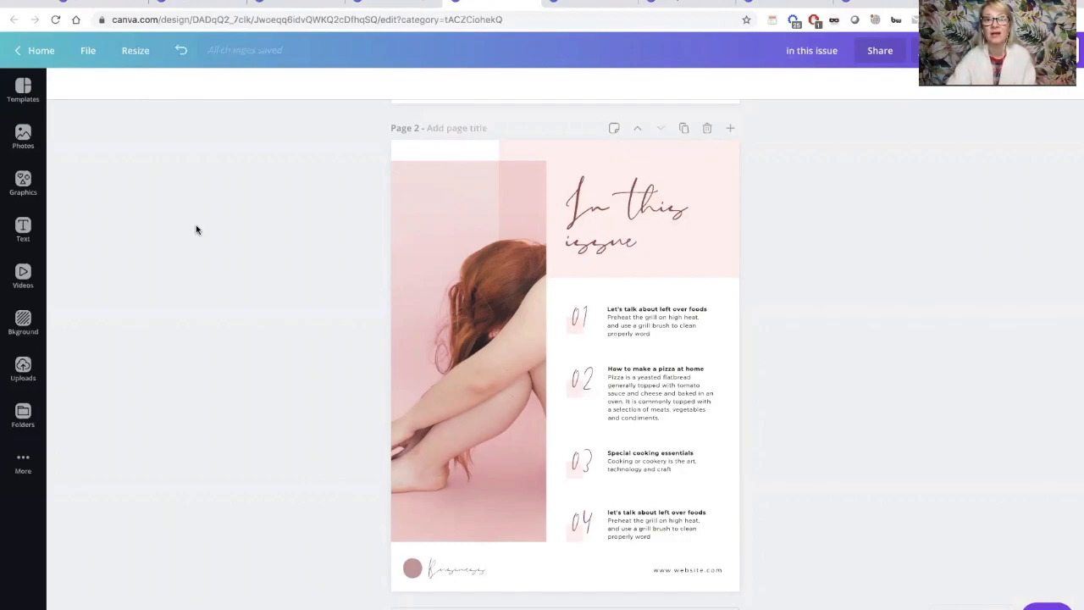
Step: Switch to the "Visual Charts Presentation" template results and browse their chart, timeline and diagram layouts
{"action": "left_click", "coordinate": [577, 3]}
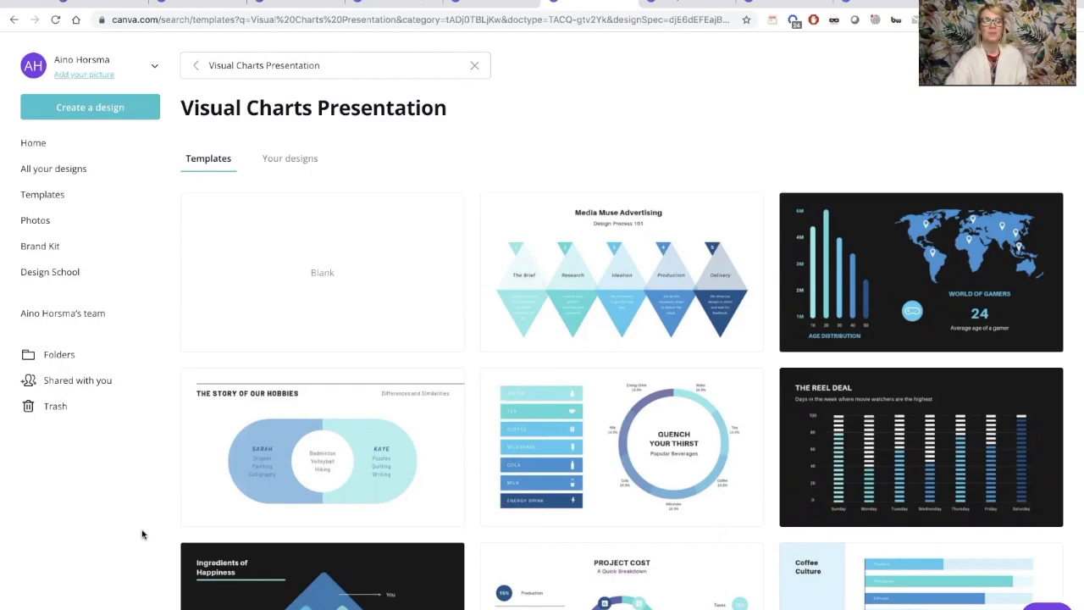
{"action": "scroll", "coordinate": [360, 559], "scroll_direction": "down", "scroll_amount": 7}
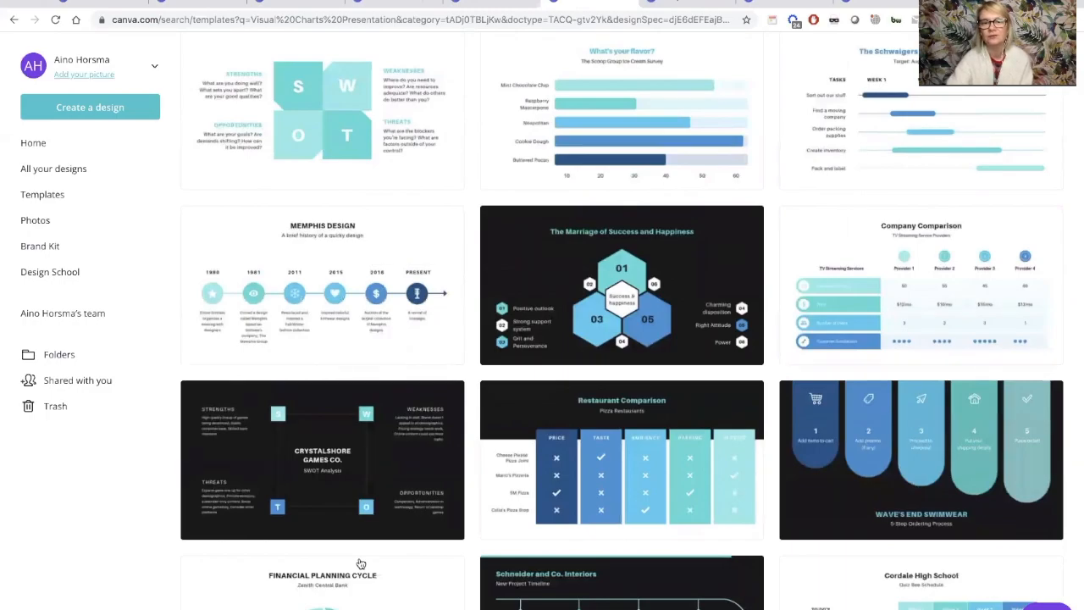
{"action": "scroll", "coordinate": [360, 561], "scroll_direction": "up", "scroll_amount": 3}
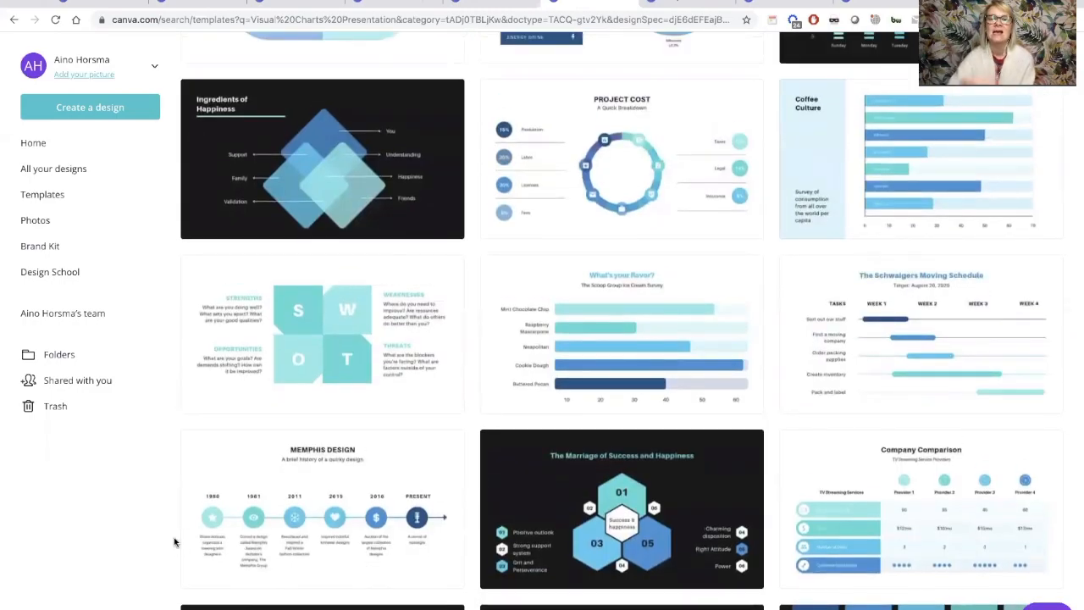